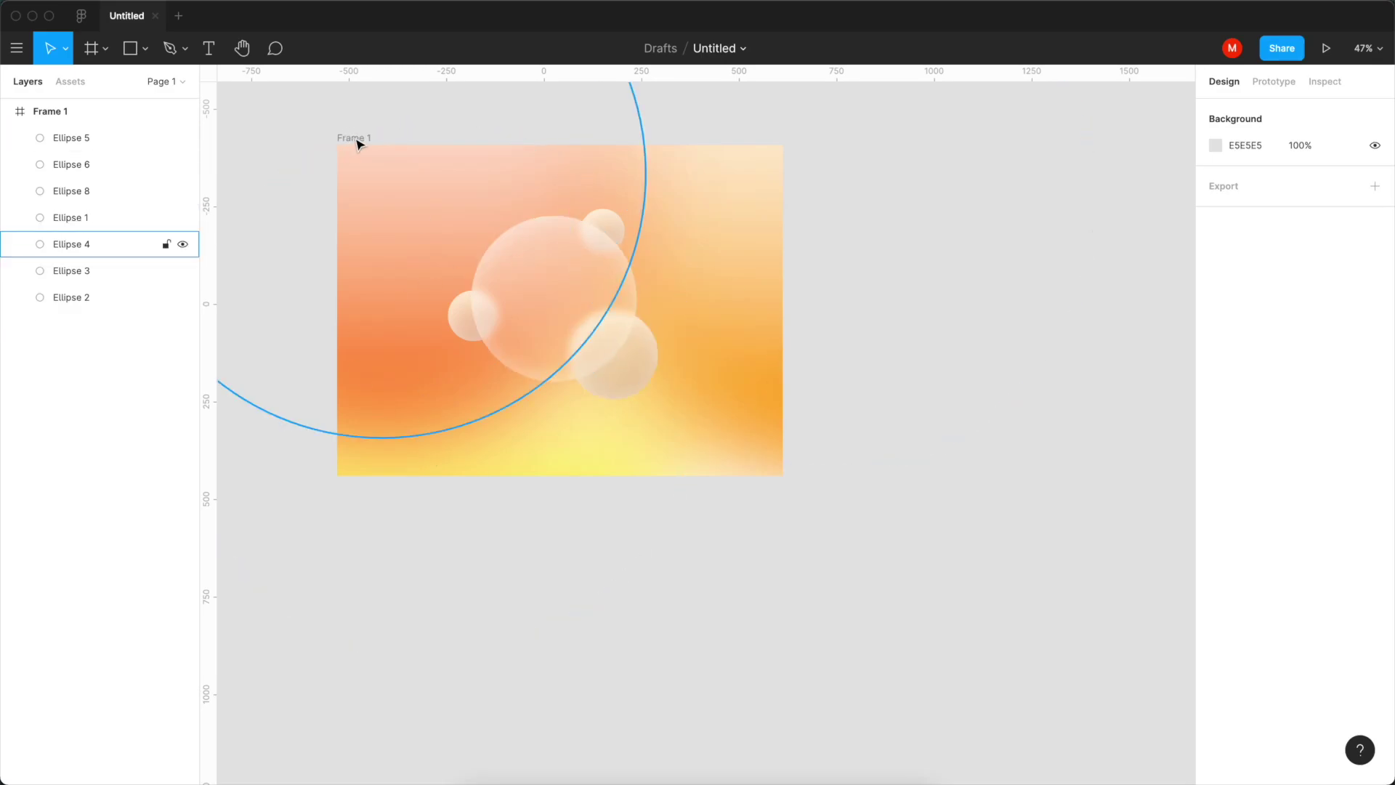
Step: Duplicate Frame 1 as Frame 2 and delete all the circles from the copy
drag(347, 135, 312, 218)
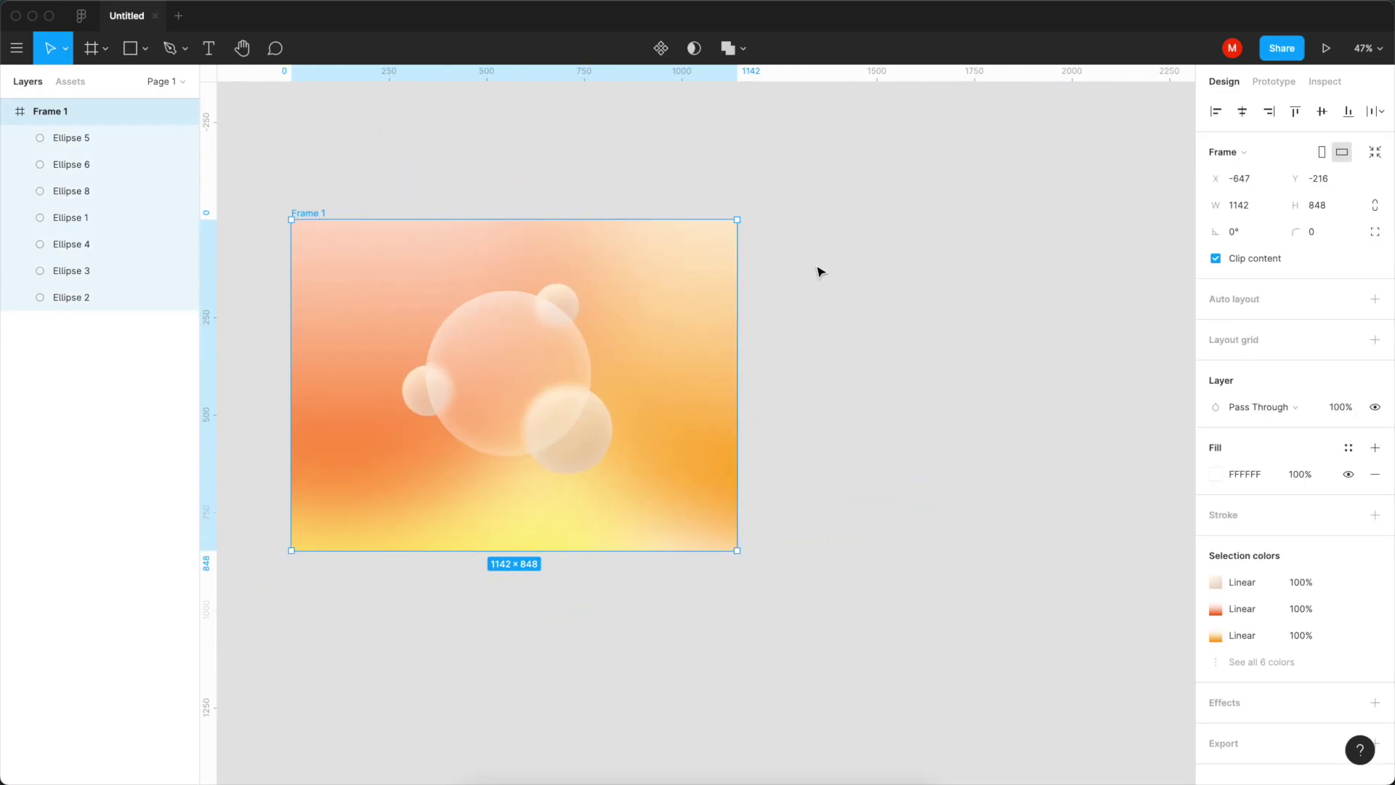
key(super+d)
drag(741, 592, 1097, 268)
key(BackSpace)
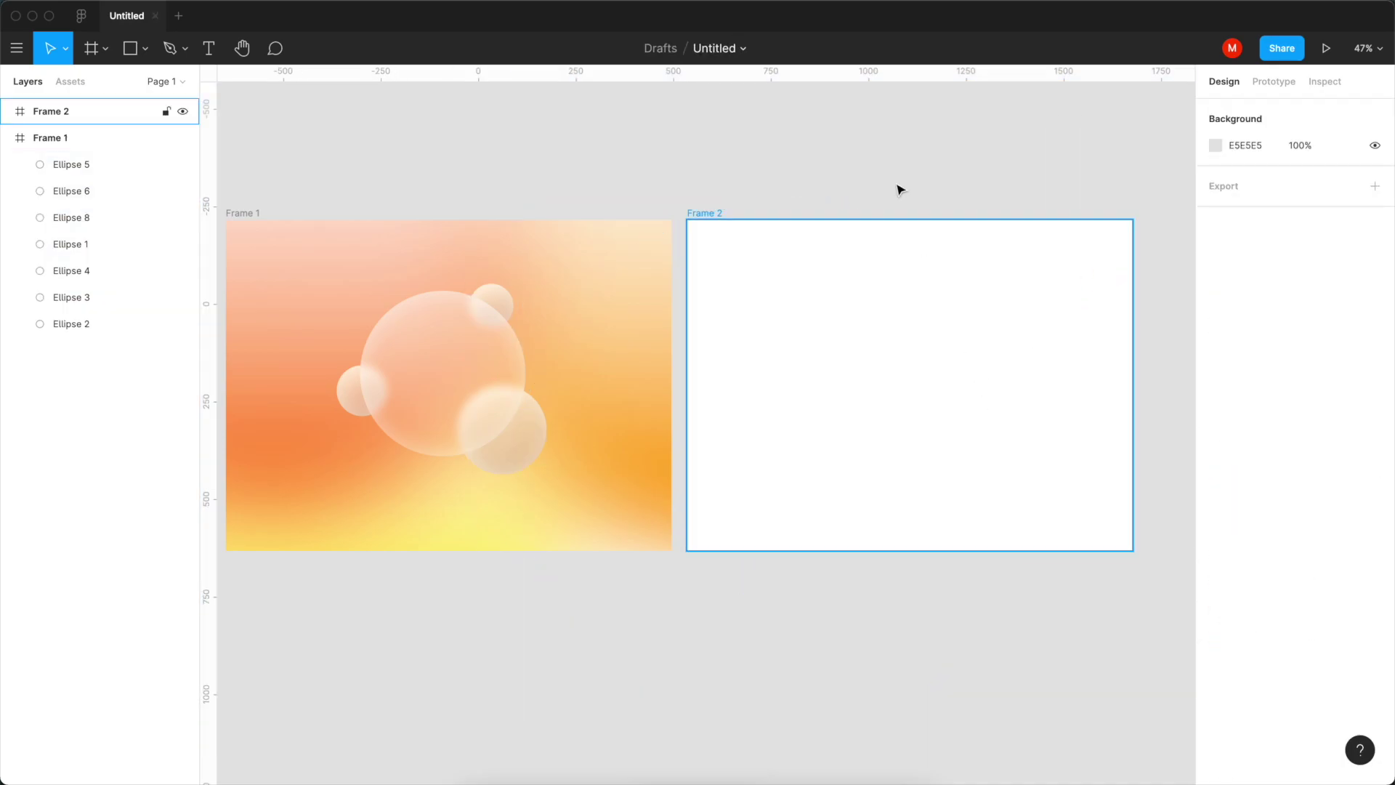
Step: Draw a grey rectangle covering the whole of Frame 2
click(889, 165)
key(r)
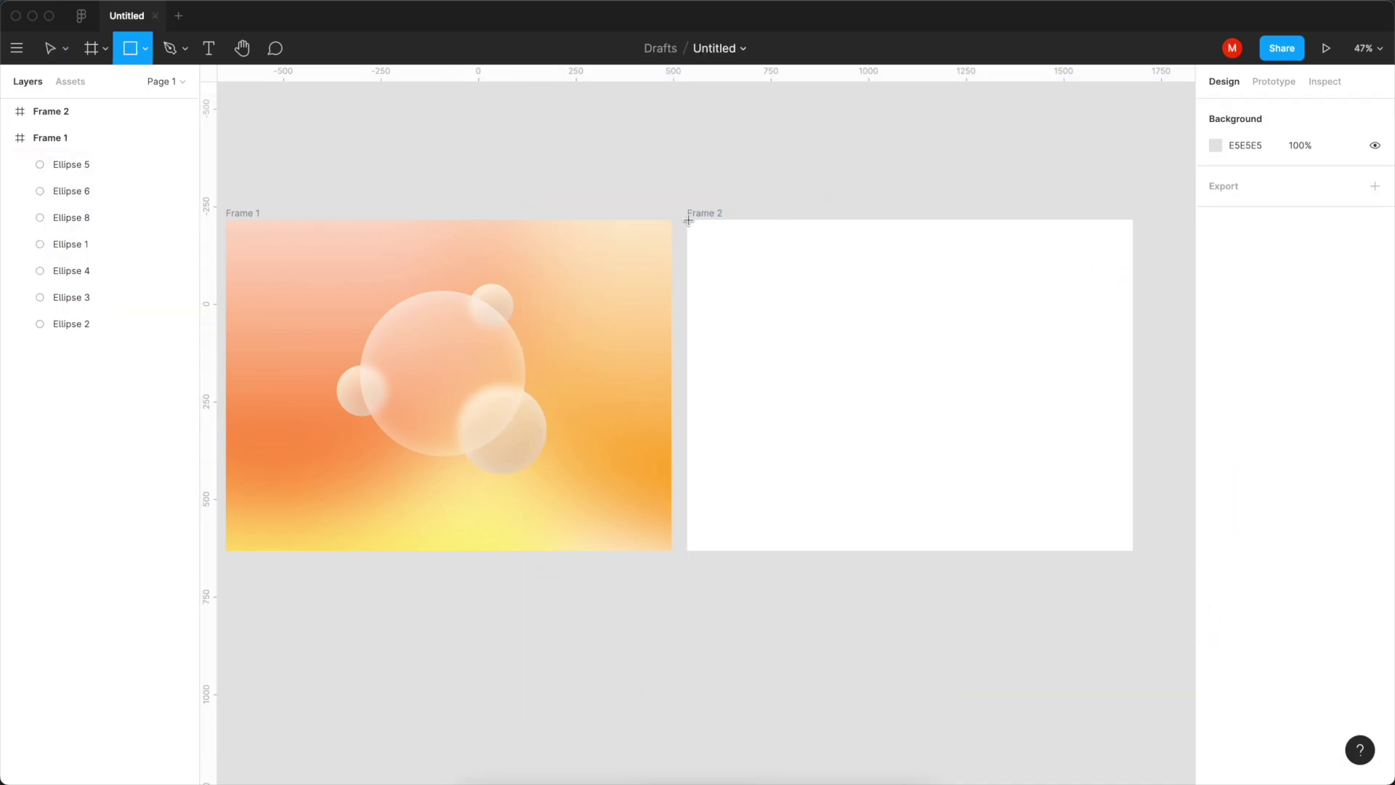
mouse_move(688, 220)
mouse_down()
mouse_move(1027, 451)
mouse_move(1142, 560)
mouse_move(1135, 552)
mouse_up()
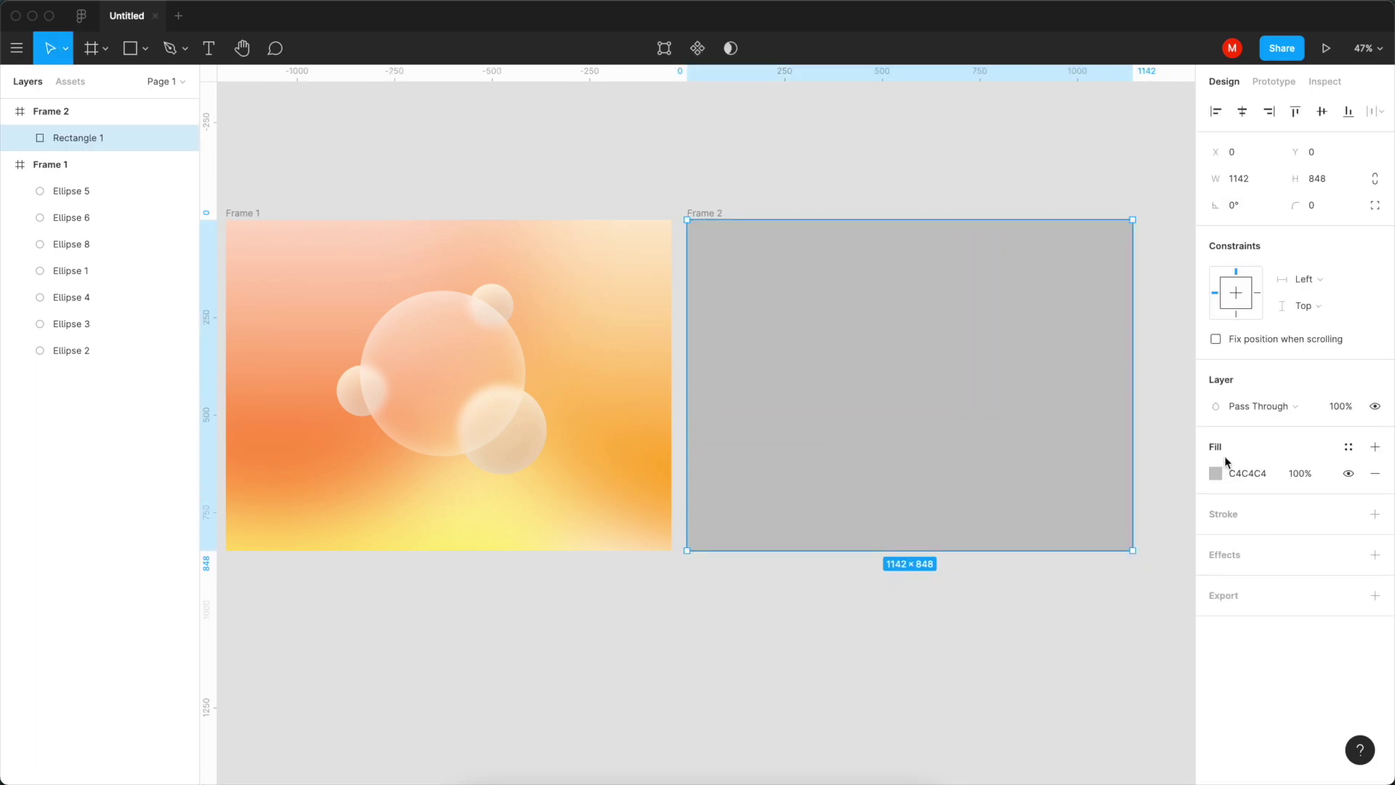
Step: Change the rectangle's fill type from Solid to Radial gradient
click(1218, 476)
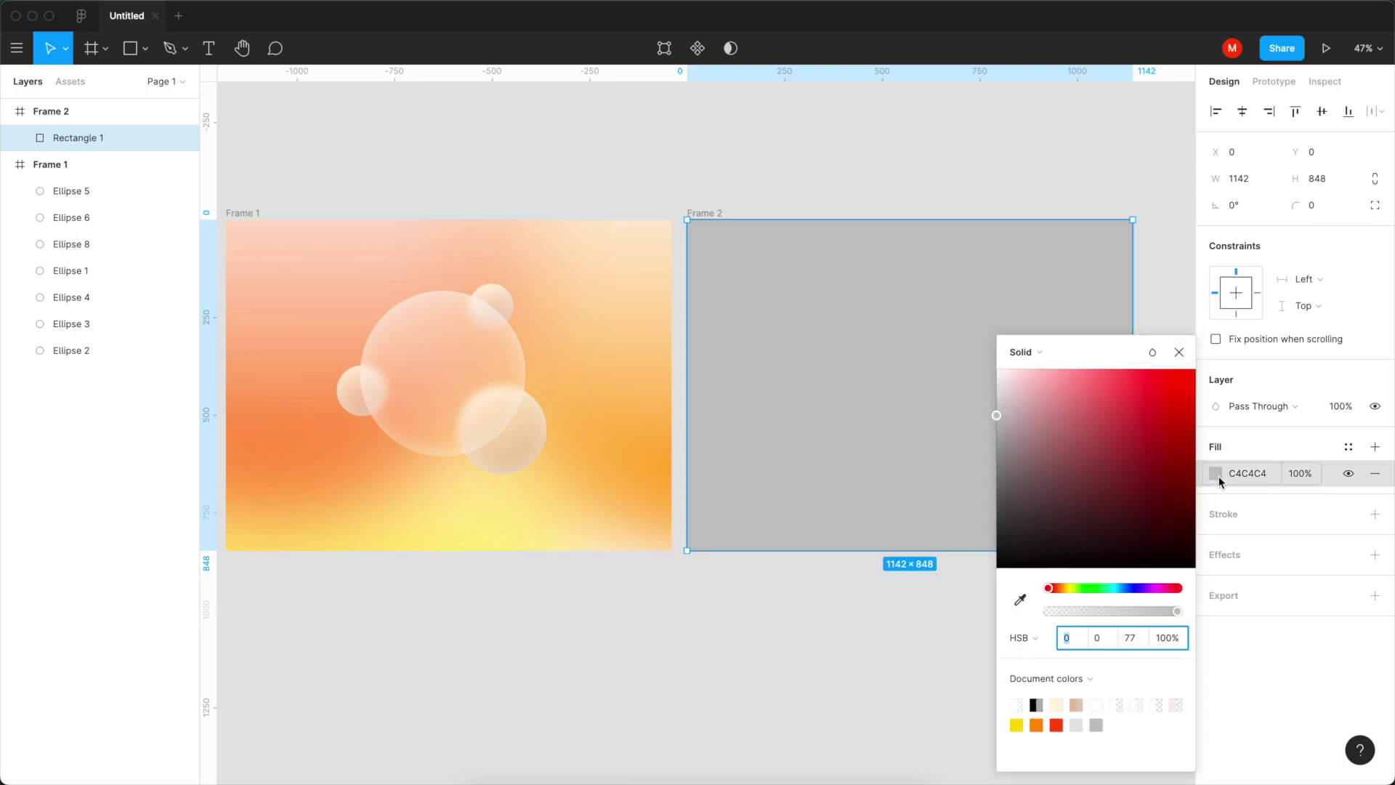
click(1046, 358)
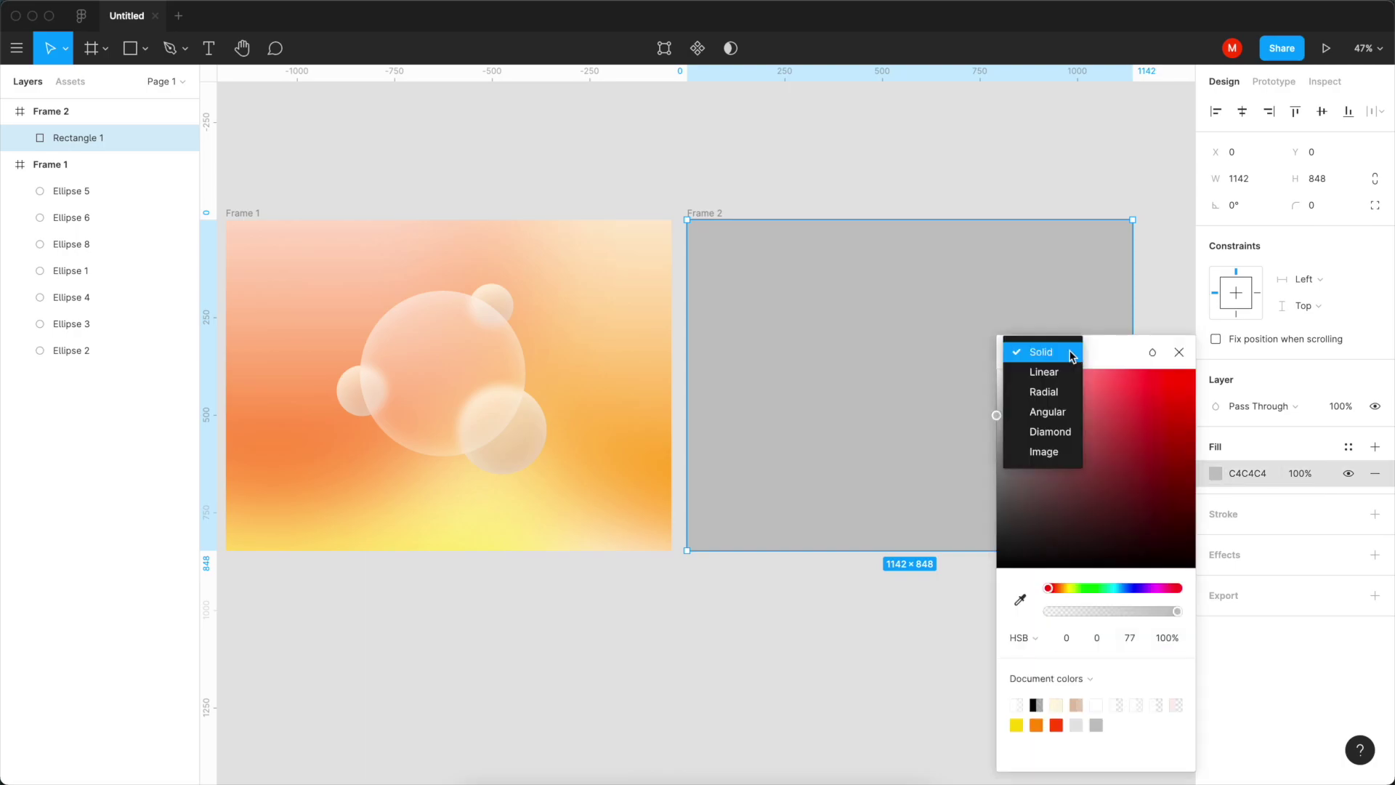
click(1066, 353)
click(1067, 353)
click(1044, 393)
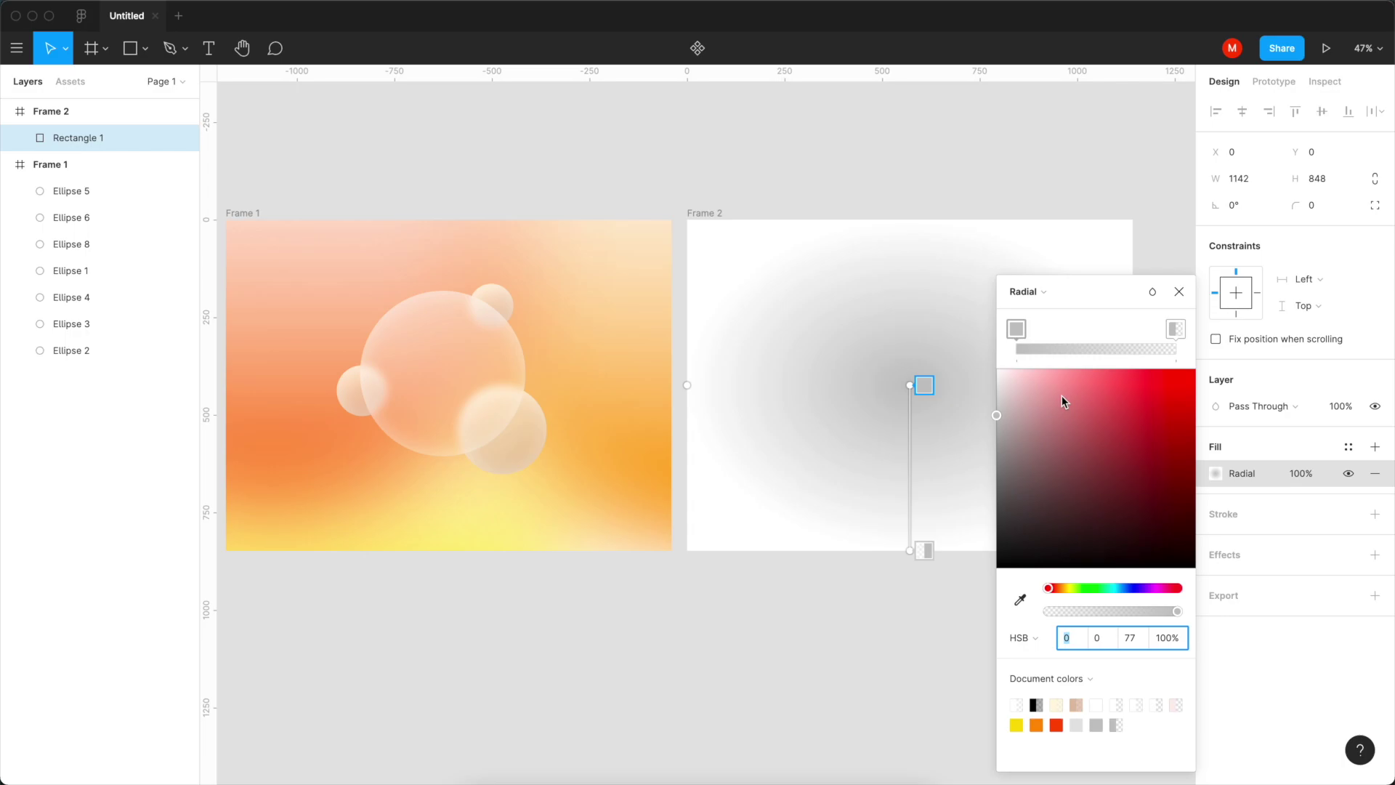
Step: Eyedrop orange from Frame 1 into both radial gradient stops
click(1020, 600)
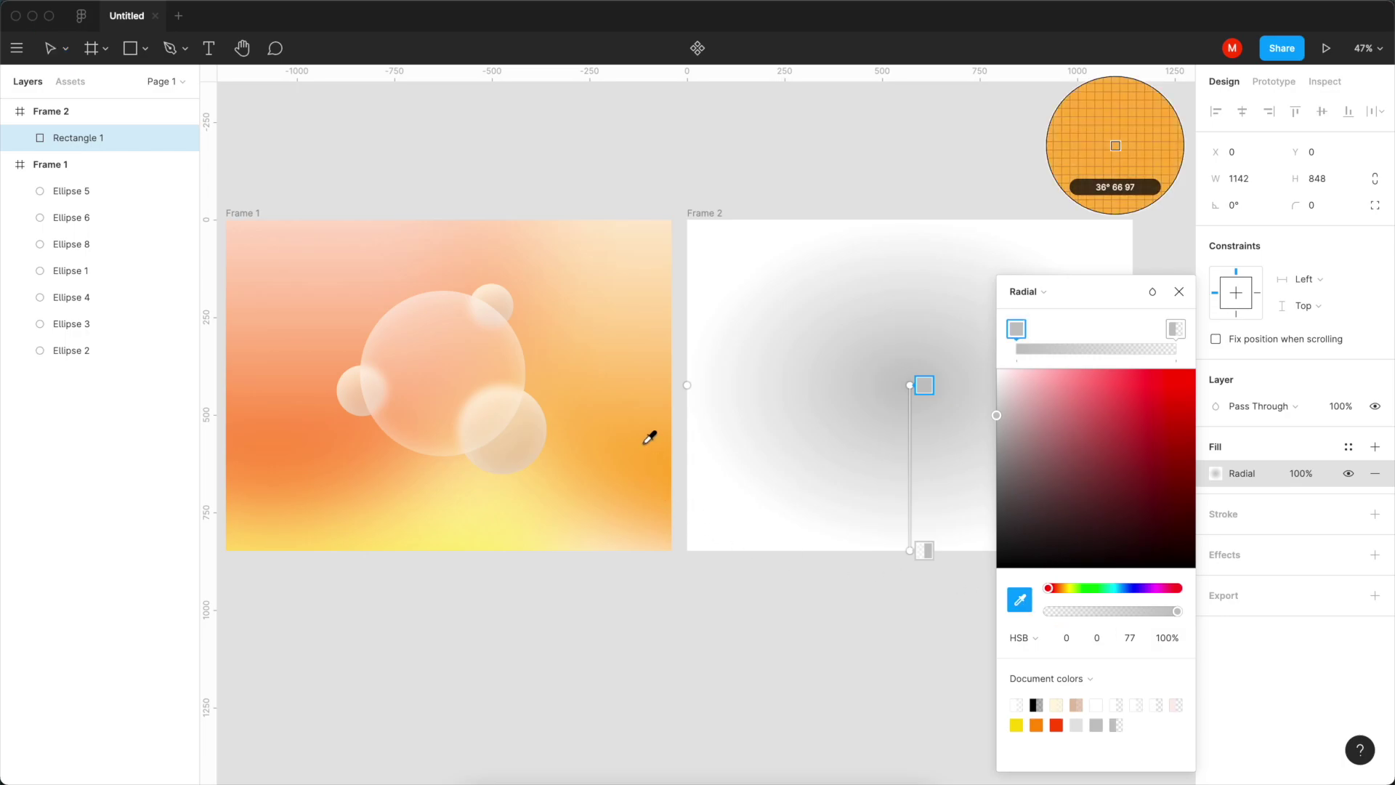
click(663, 430)
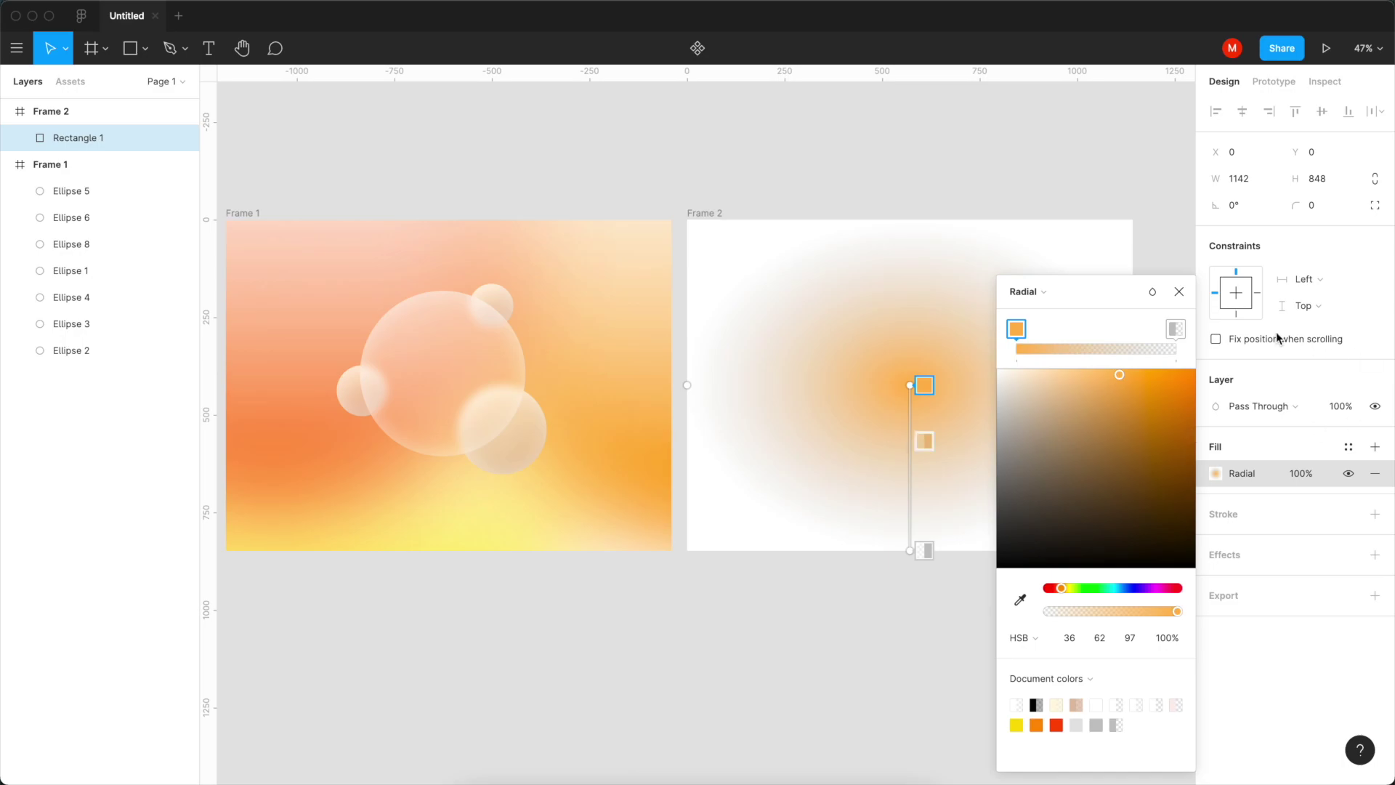
click(1176, 329)
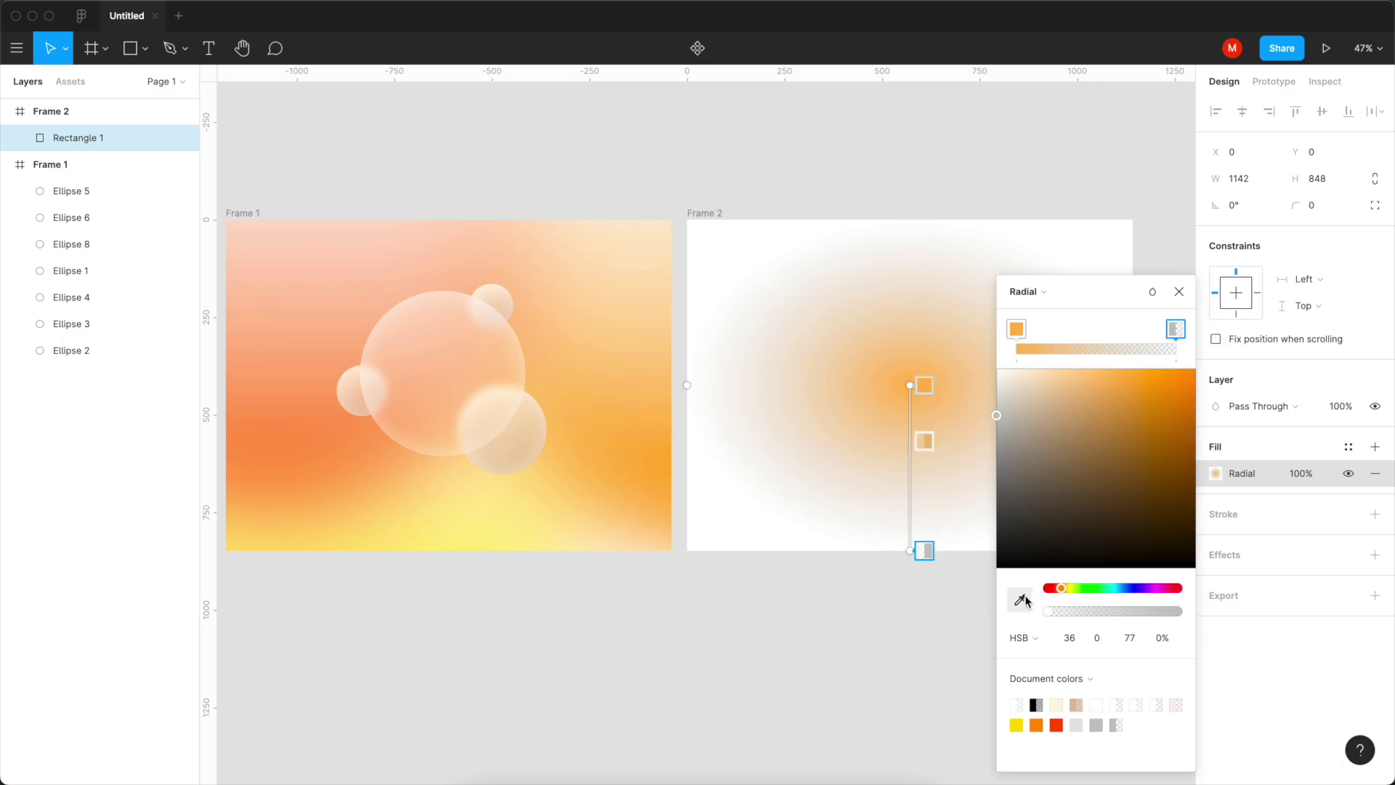
click(1019, 599)
click(668, 415)
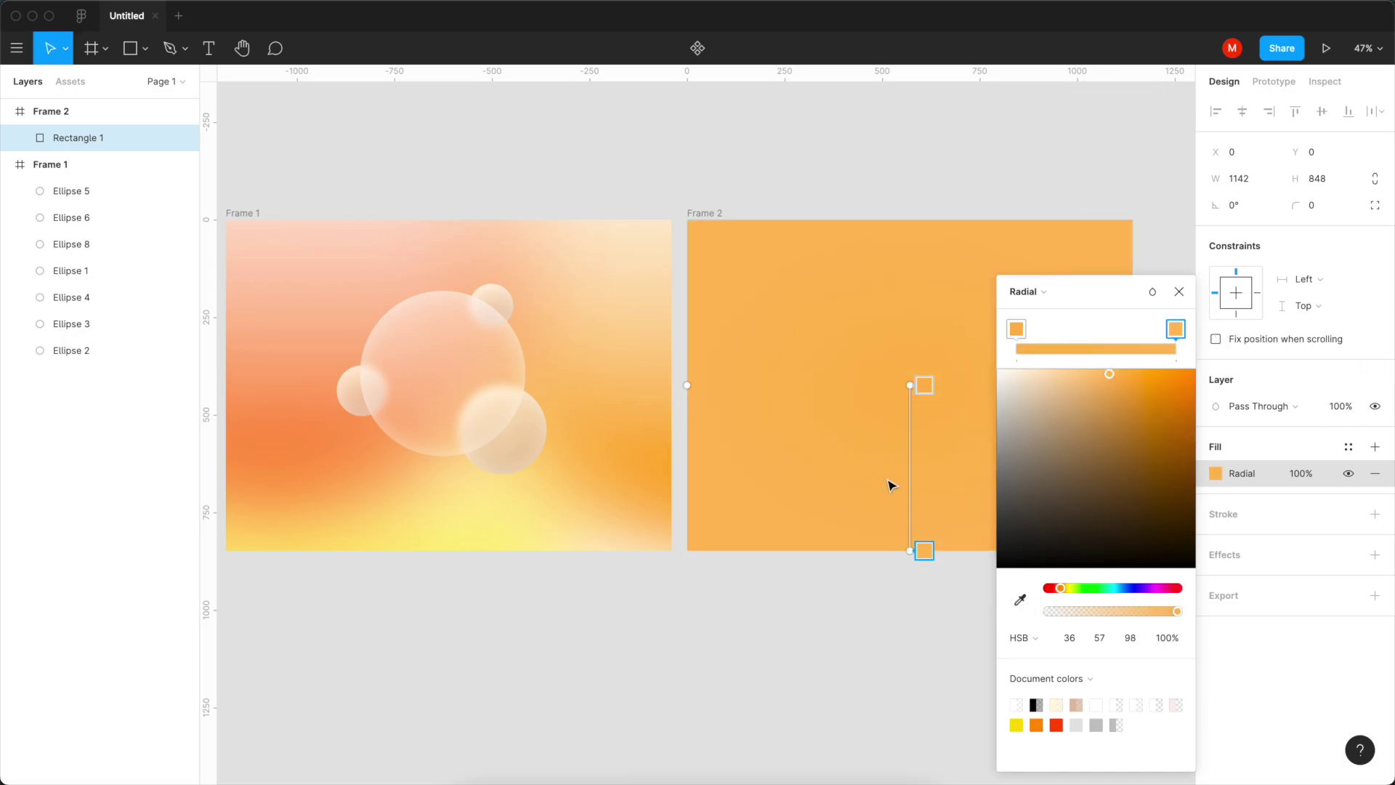
Step: Move the gradient's centre to Frame 2's right edge and shorten its radius
drag(909, 386, 926, 424)
scroll(878, 439, right, 8)
scroll(878, 439, down, 2)
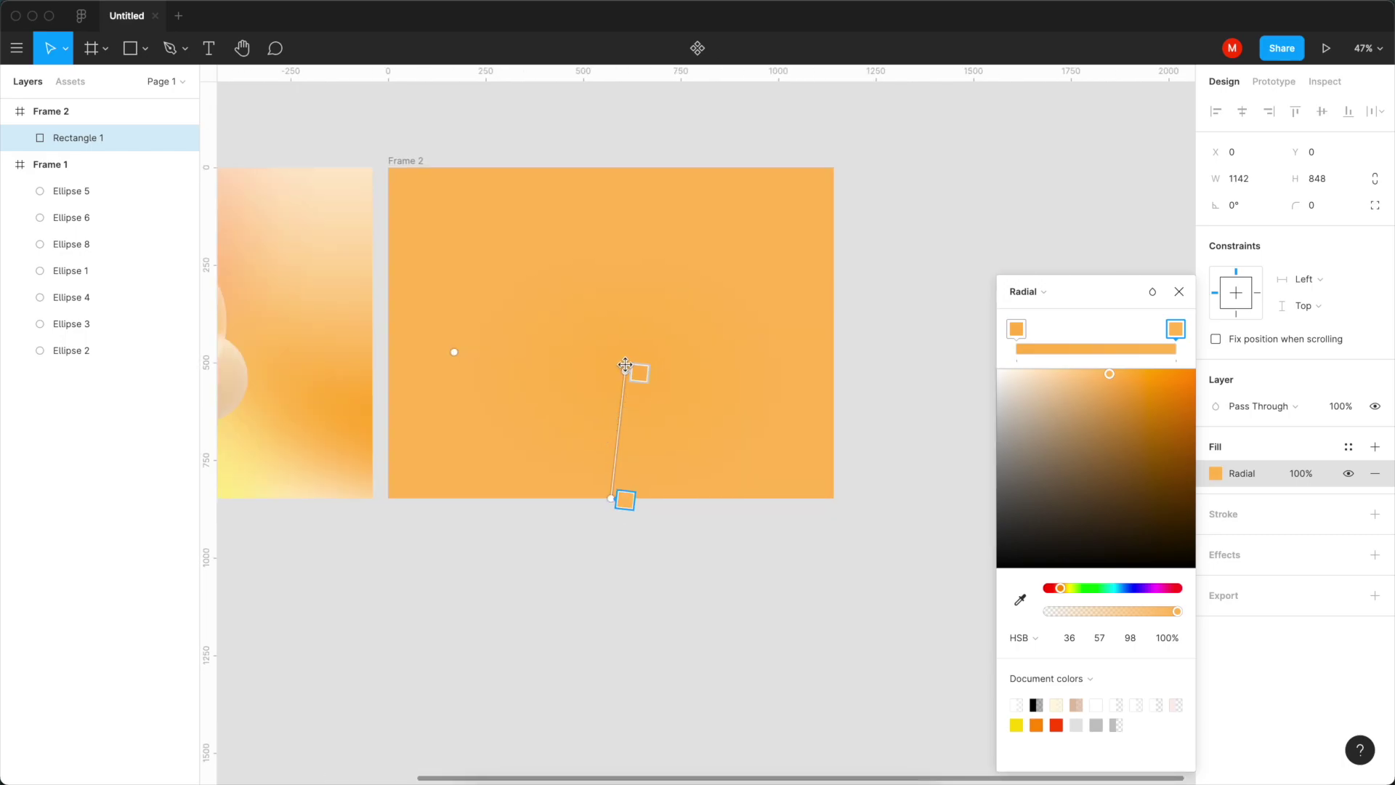
click(638, 372)
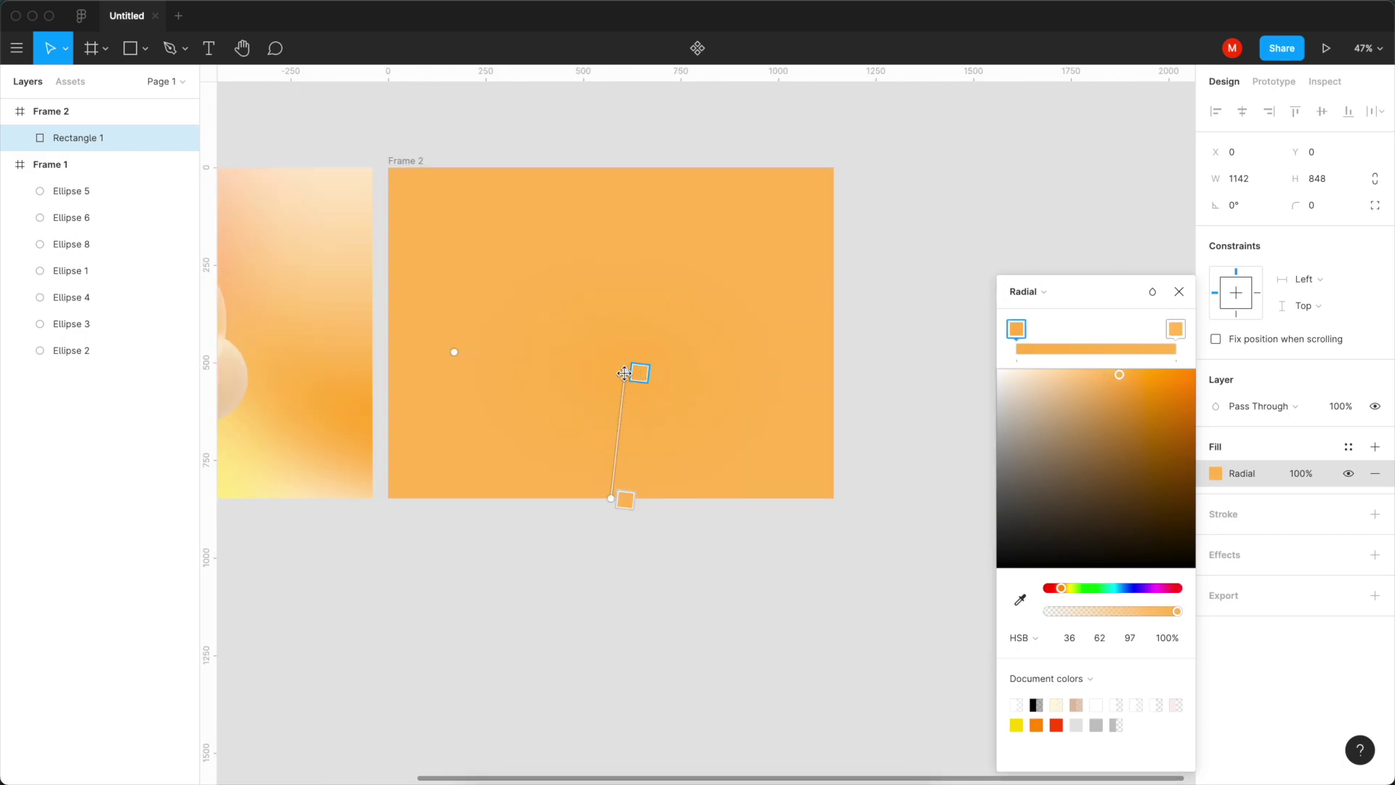
drag(624, 373, 822, 385)
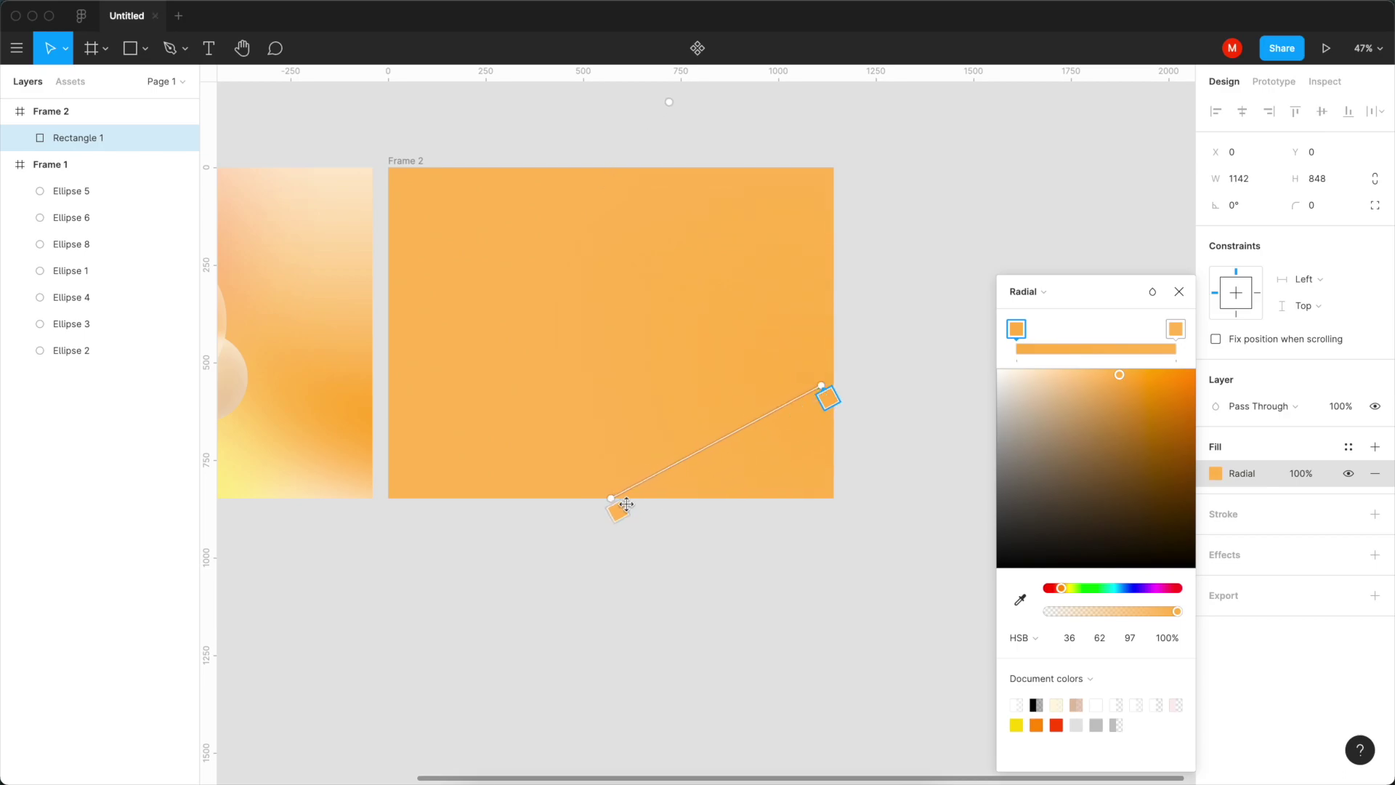
drag(626, 504, 693, 410)
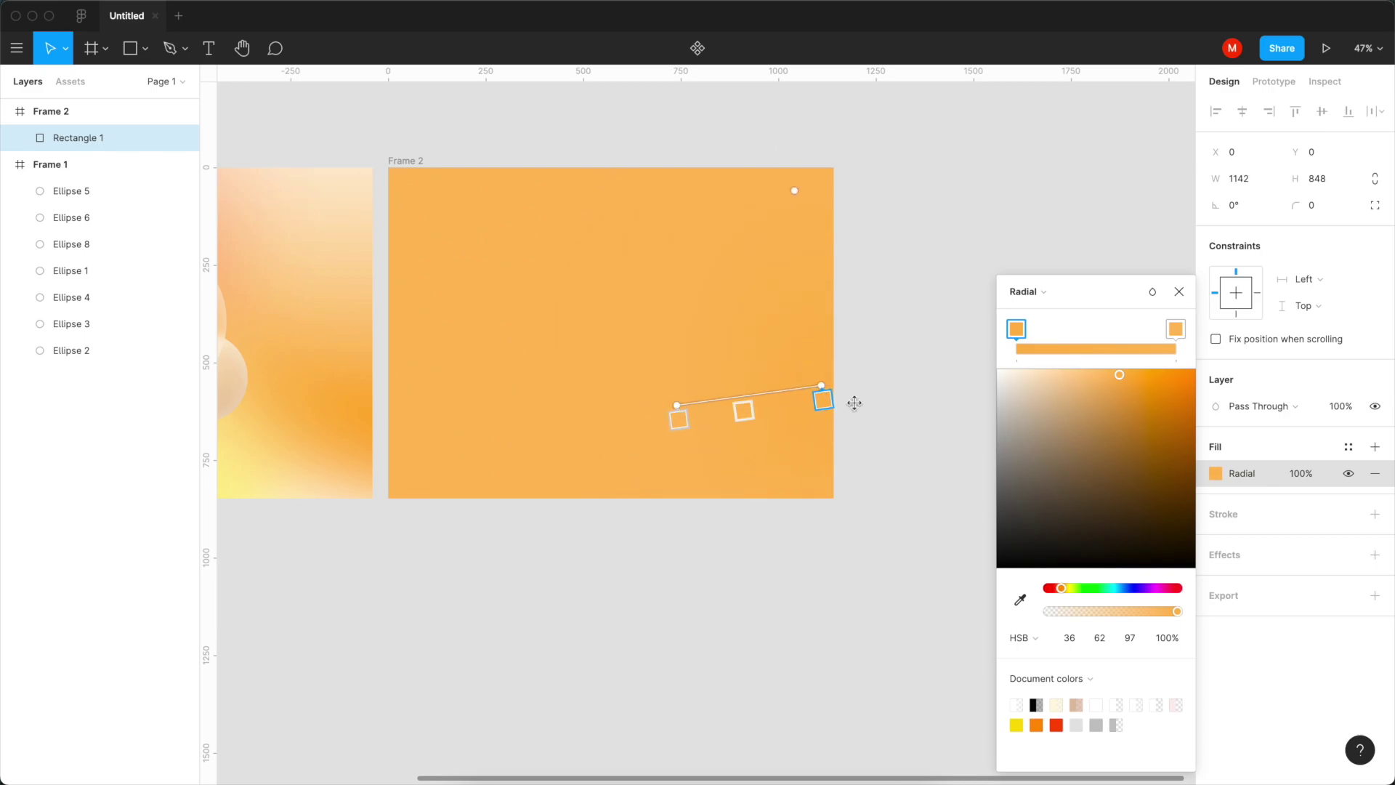
Step: Fade the outer gradient stop to 0% opacity and add a second fill
drag(1071, 615, 1059, 614)
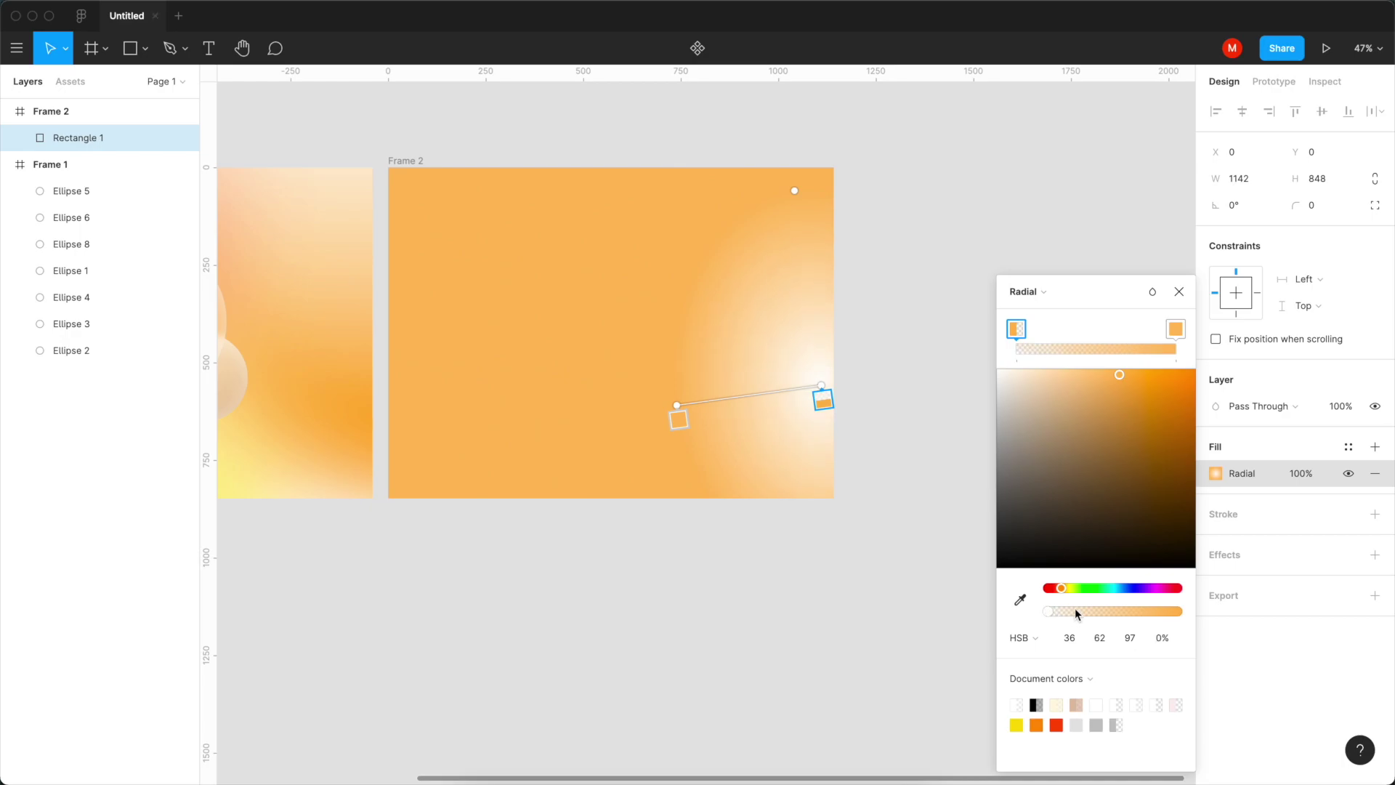
drag(1078, 614, 1246, 611)
click(679, 420)
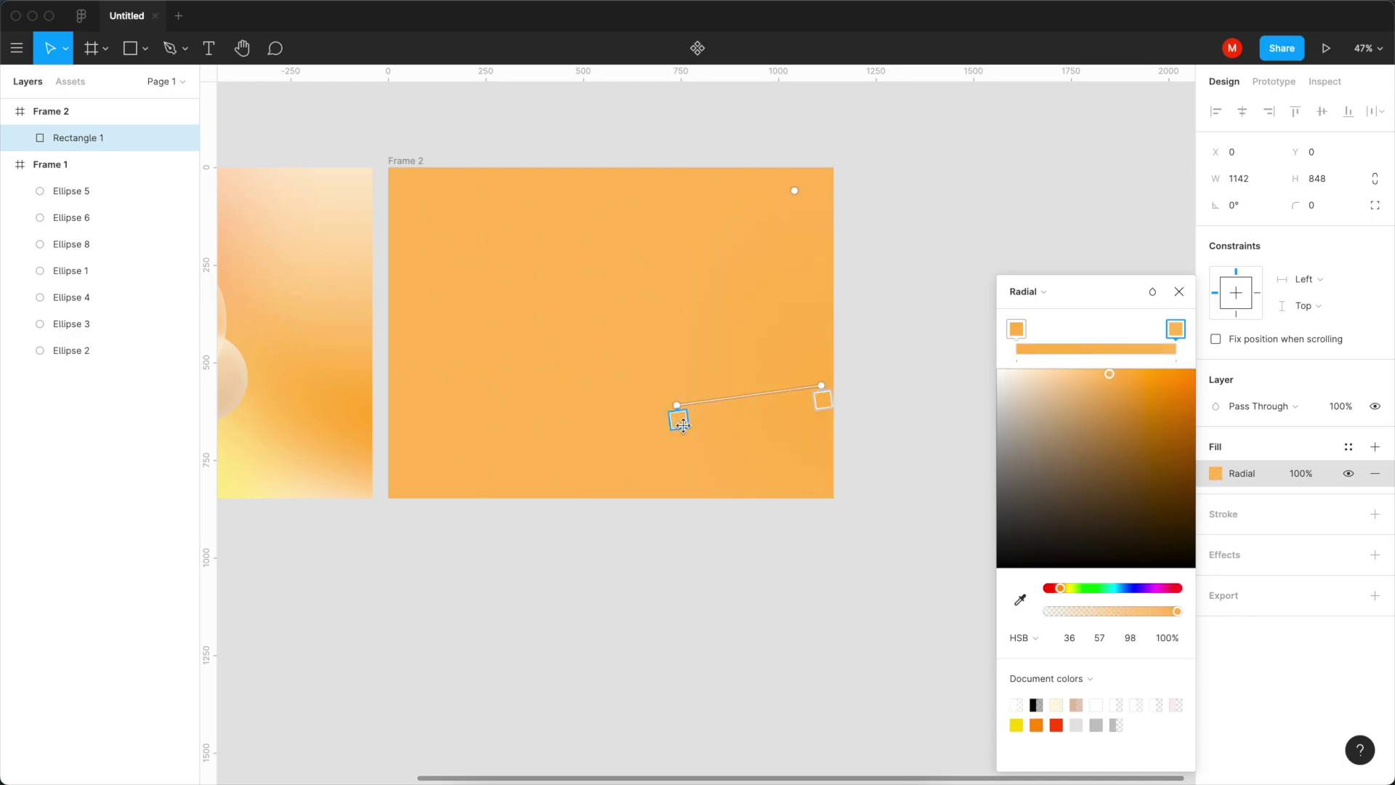
drag(1102, 616, 968, 598)
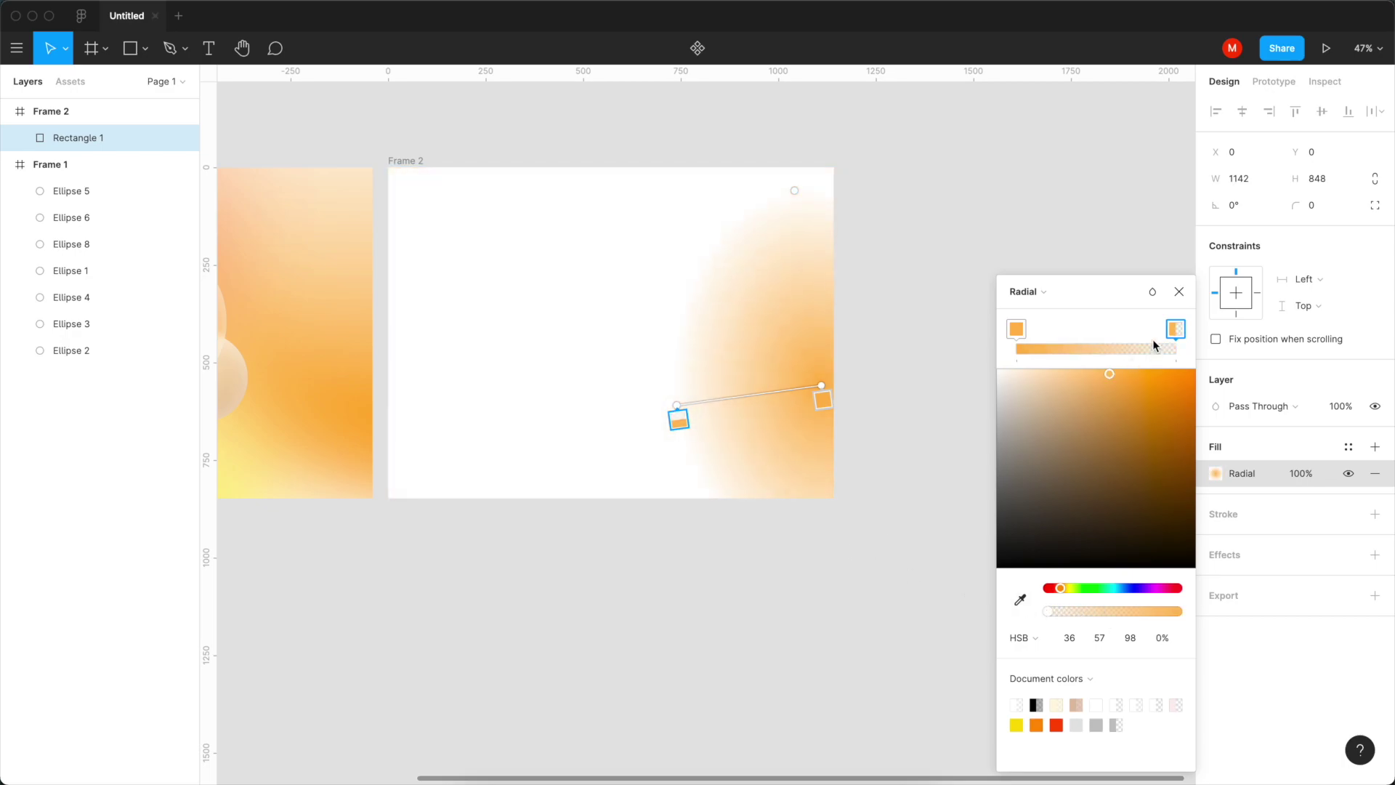
click(1179, 292)
click(1375, 446)
Step: Make the second fill a yellow radial gradient glowing from Frame 2's bottom edge
click(1215, 473)
click(1024, 291)
click(1031, 308)
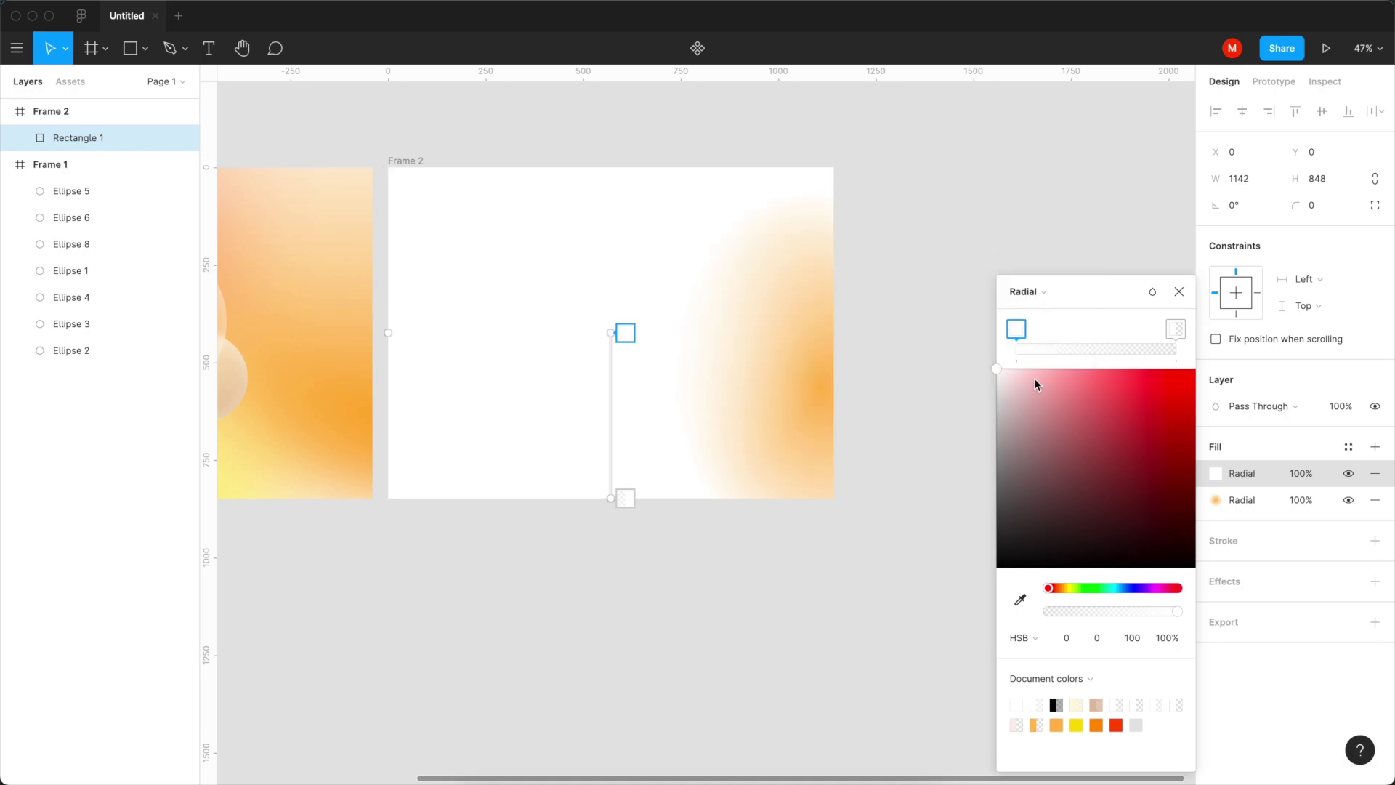
drag(610, 333, 569, 498)
drag(569, 663, 584, 338)
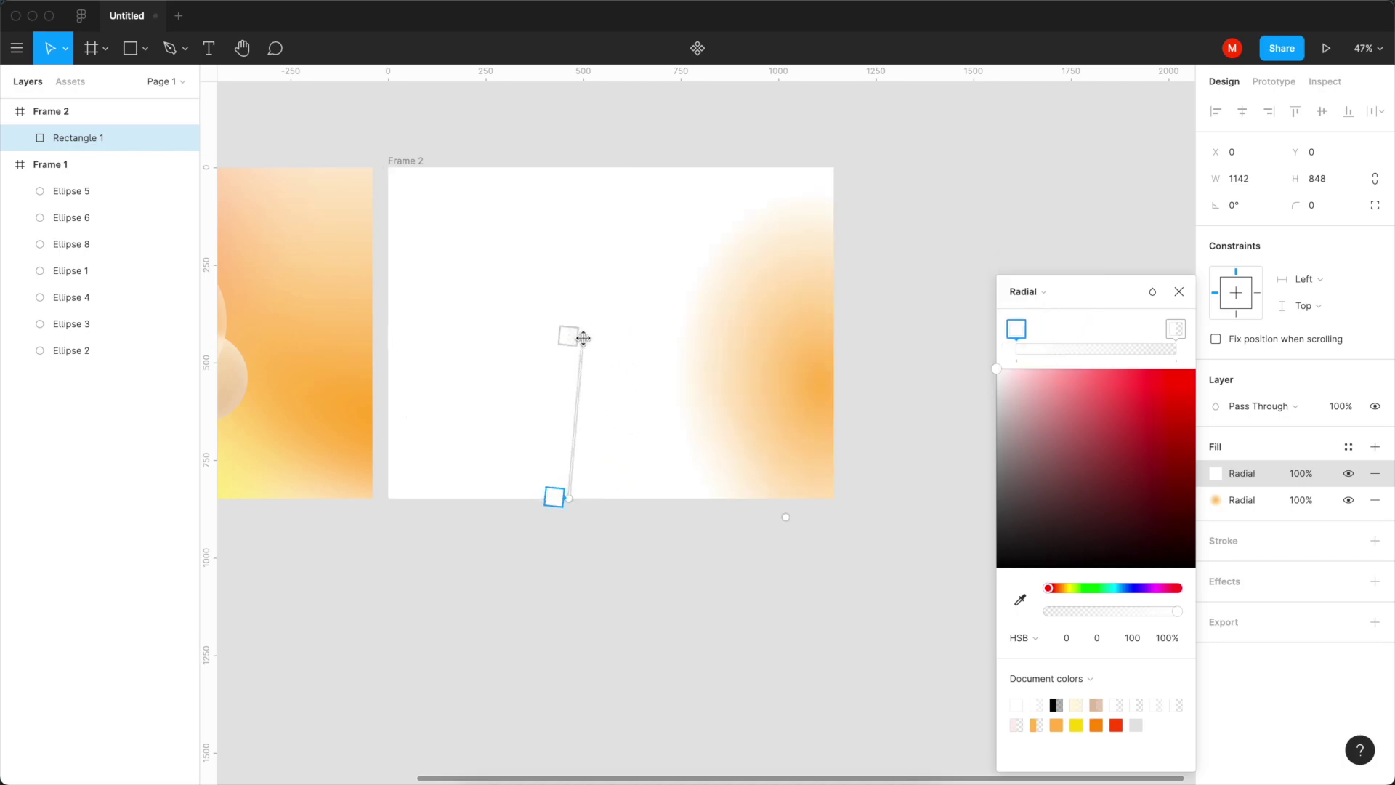
scroll(577, 436, left, 5)
key(i)
click(481, 485)
key(i)
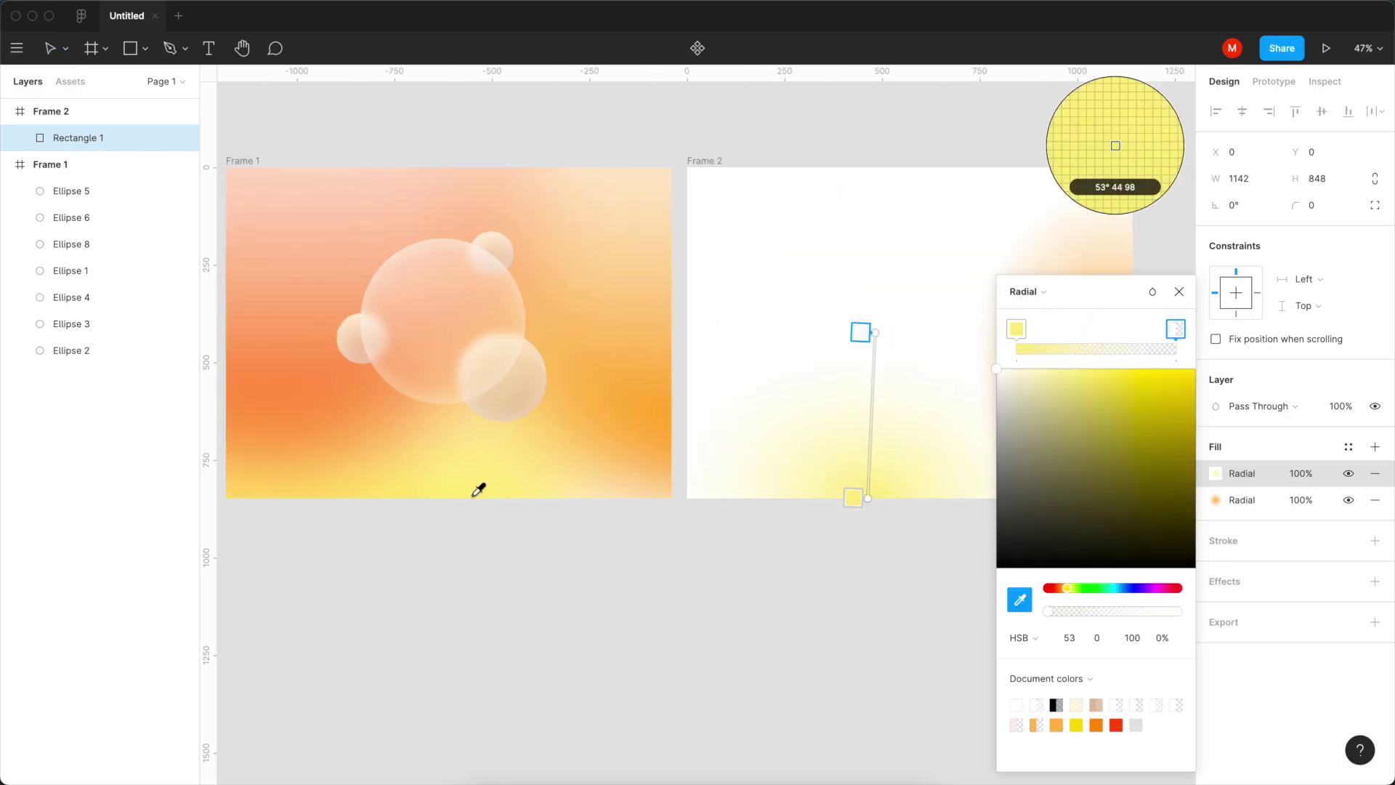
click(475, 492)
click(949, 617)
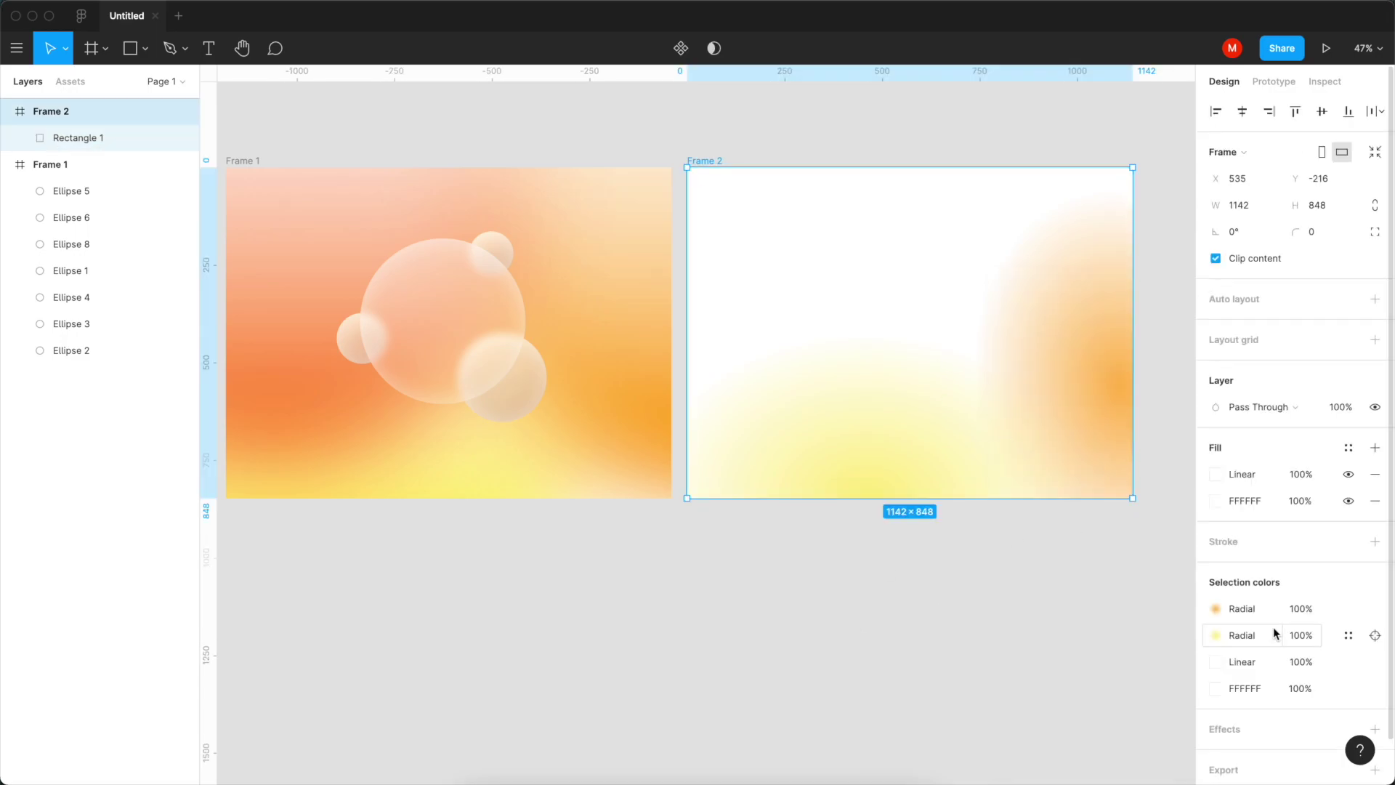
Step: Add a third, orange radial fill spreading diagonally from Frame 2's top-left corner
click(1374, 446)
click(1220, 473)
click(1017, 291)
click(1034, 308)
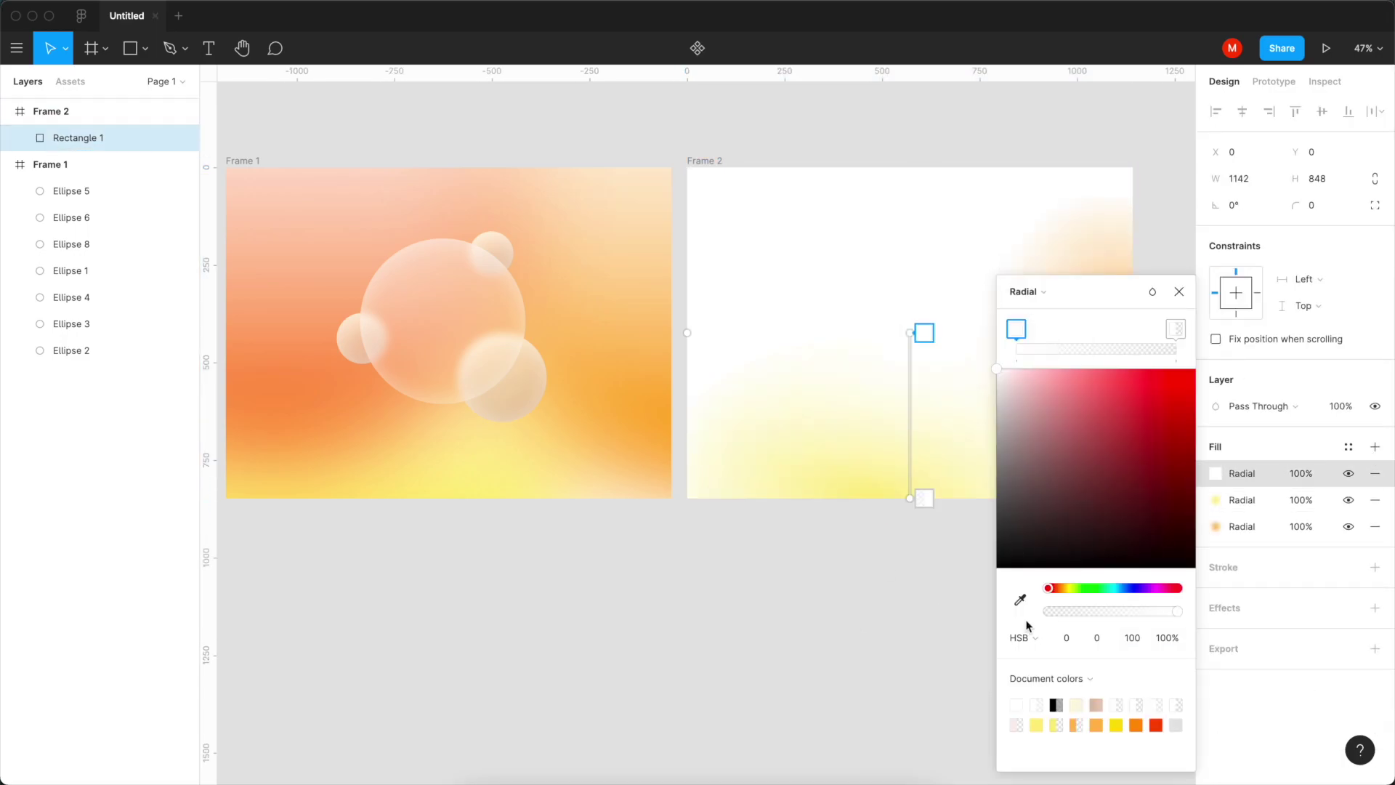
key(i)
click(265, 361)
key(i)
click(343, 383)
drag(909, 332, 687, 167)
drag(842, 316, 950, 372)
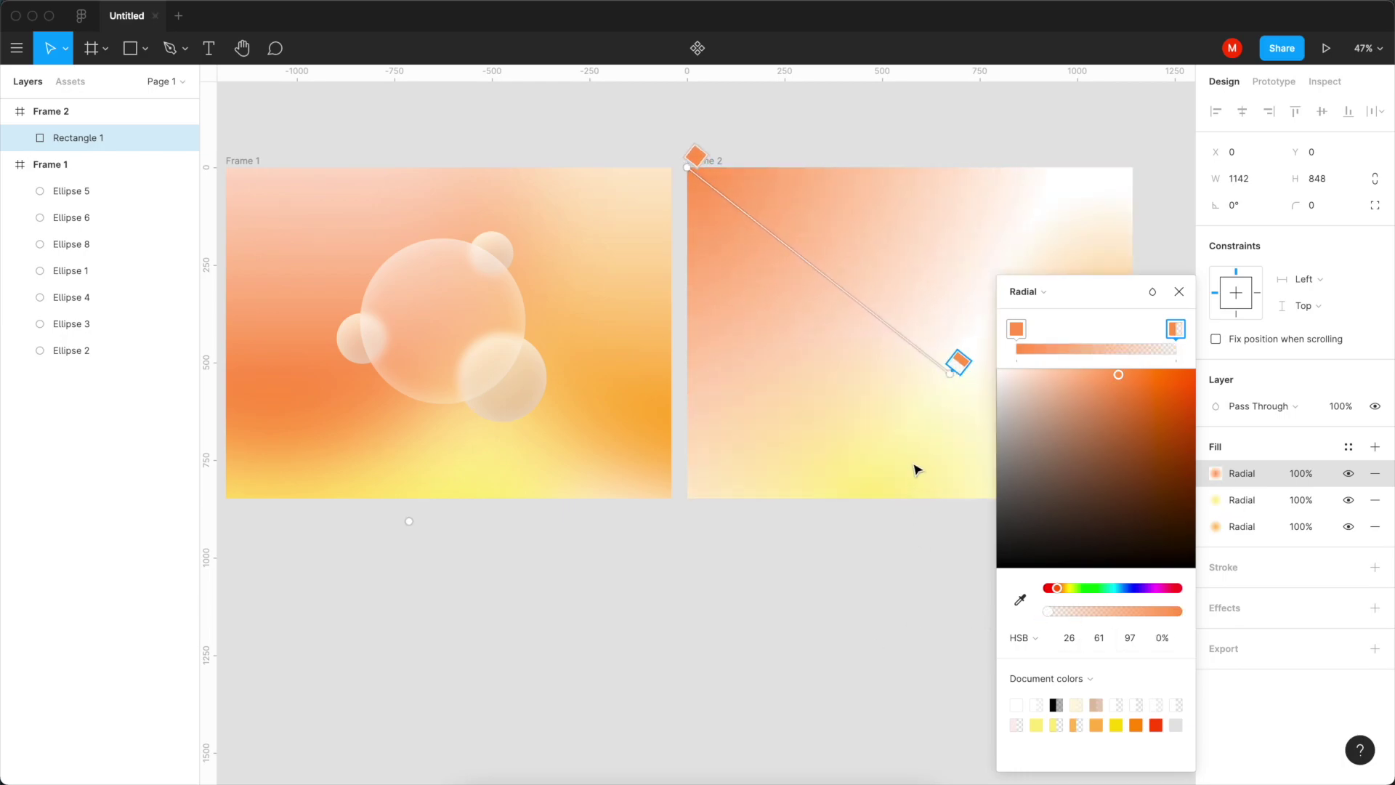
click(1178, 291)
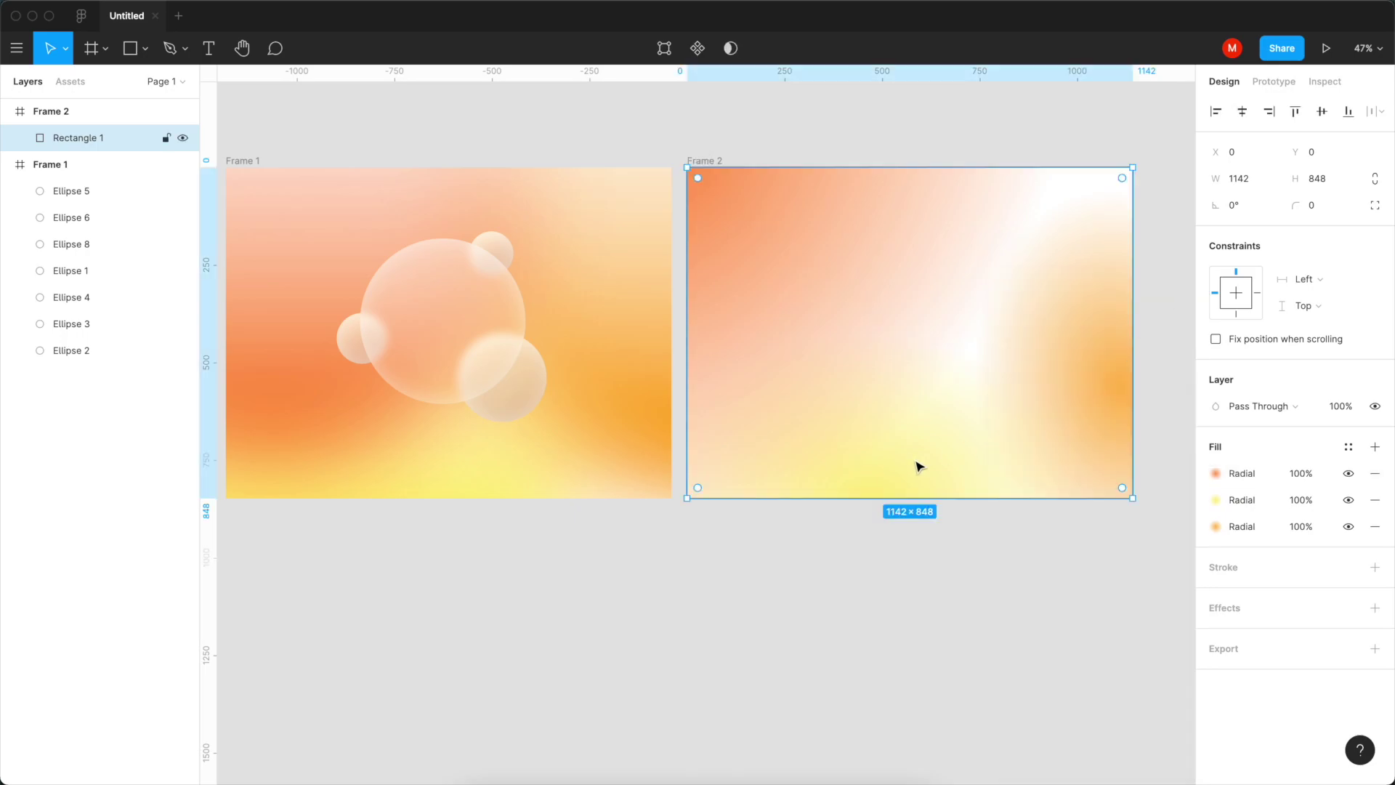
Step: Pull the yellow gradient's transparent end stop upward in Frame 2
click(1258, 501)
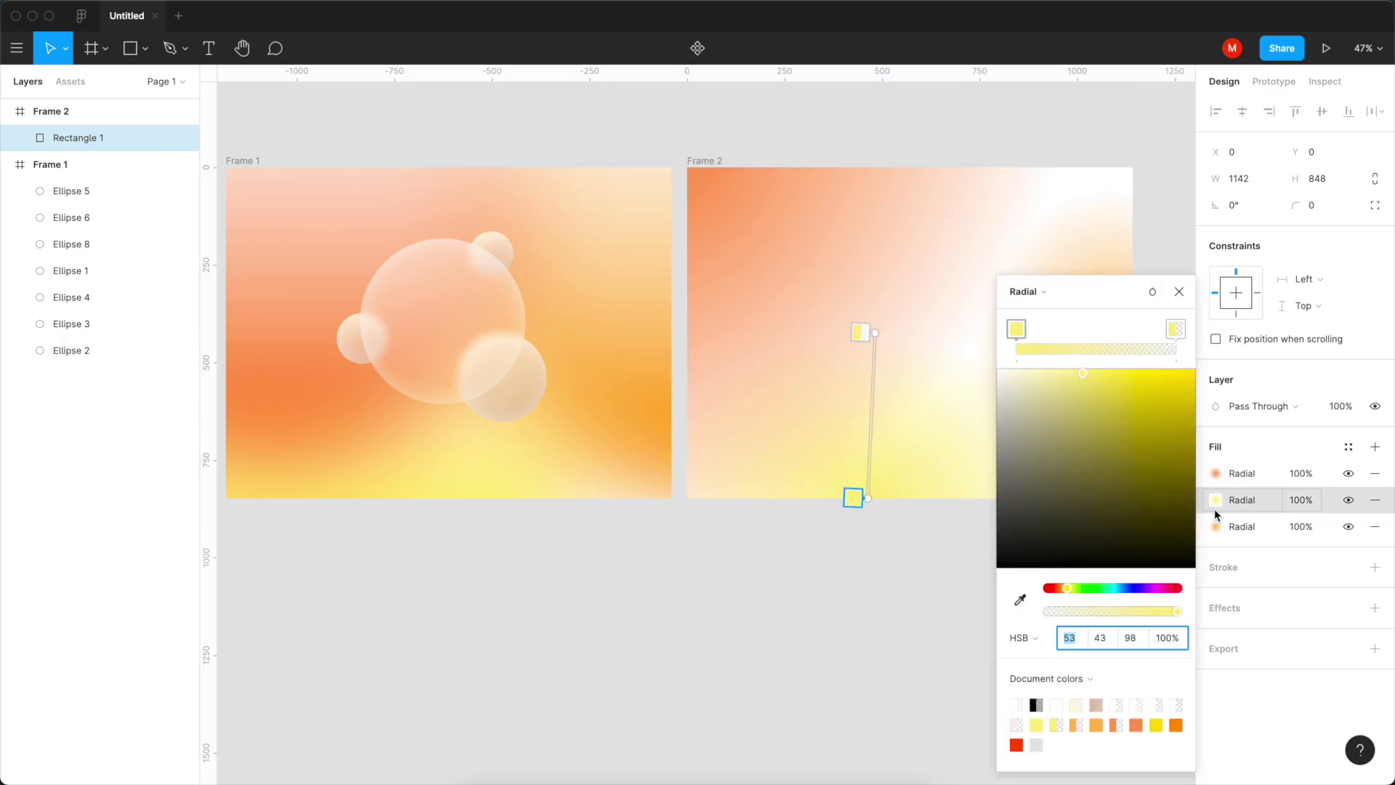
click(863, 330)
drag(877, 330, 881, 265)
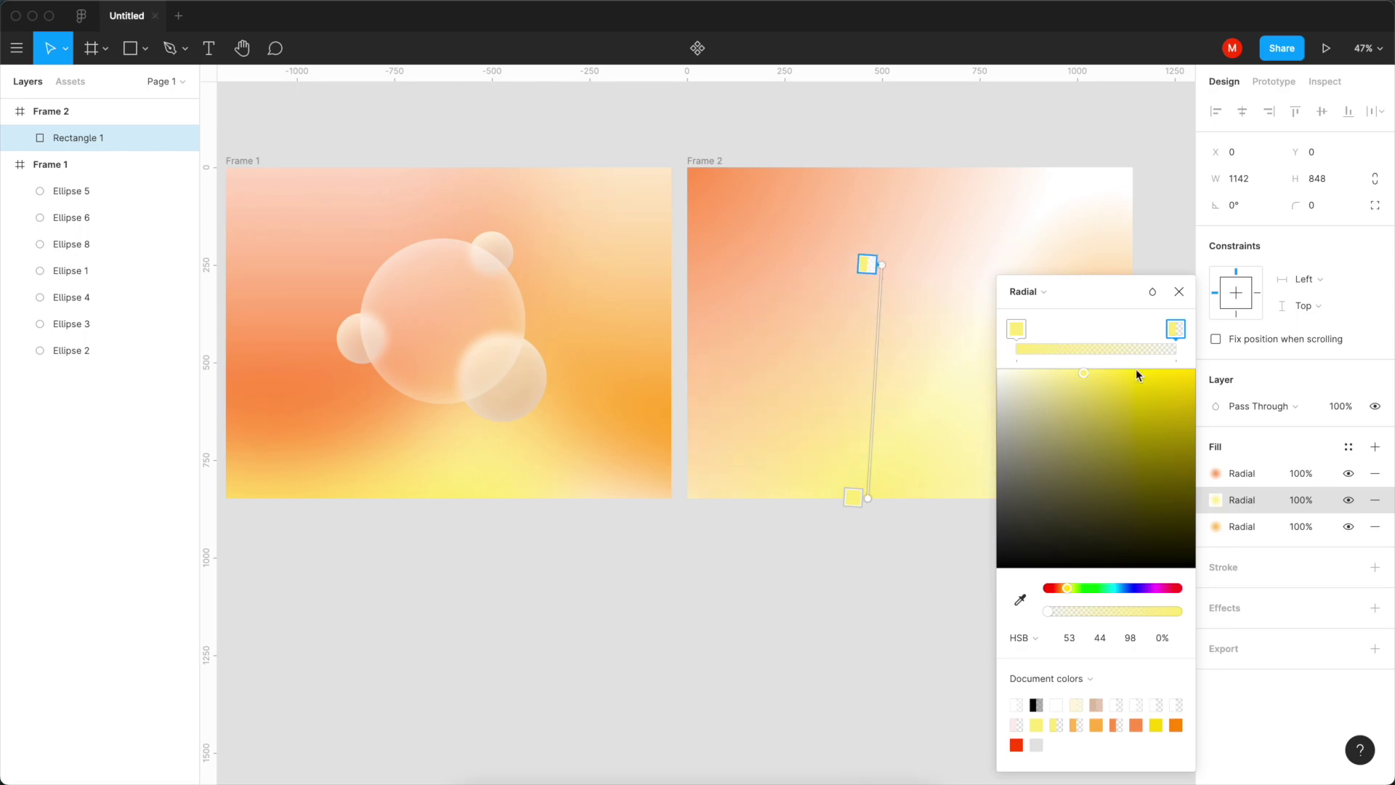
click(1178, 291)
Step: Move the orange gradient's centre up and to the left
click(1214, 528)
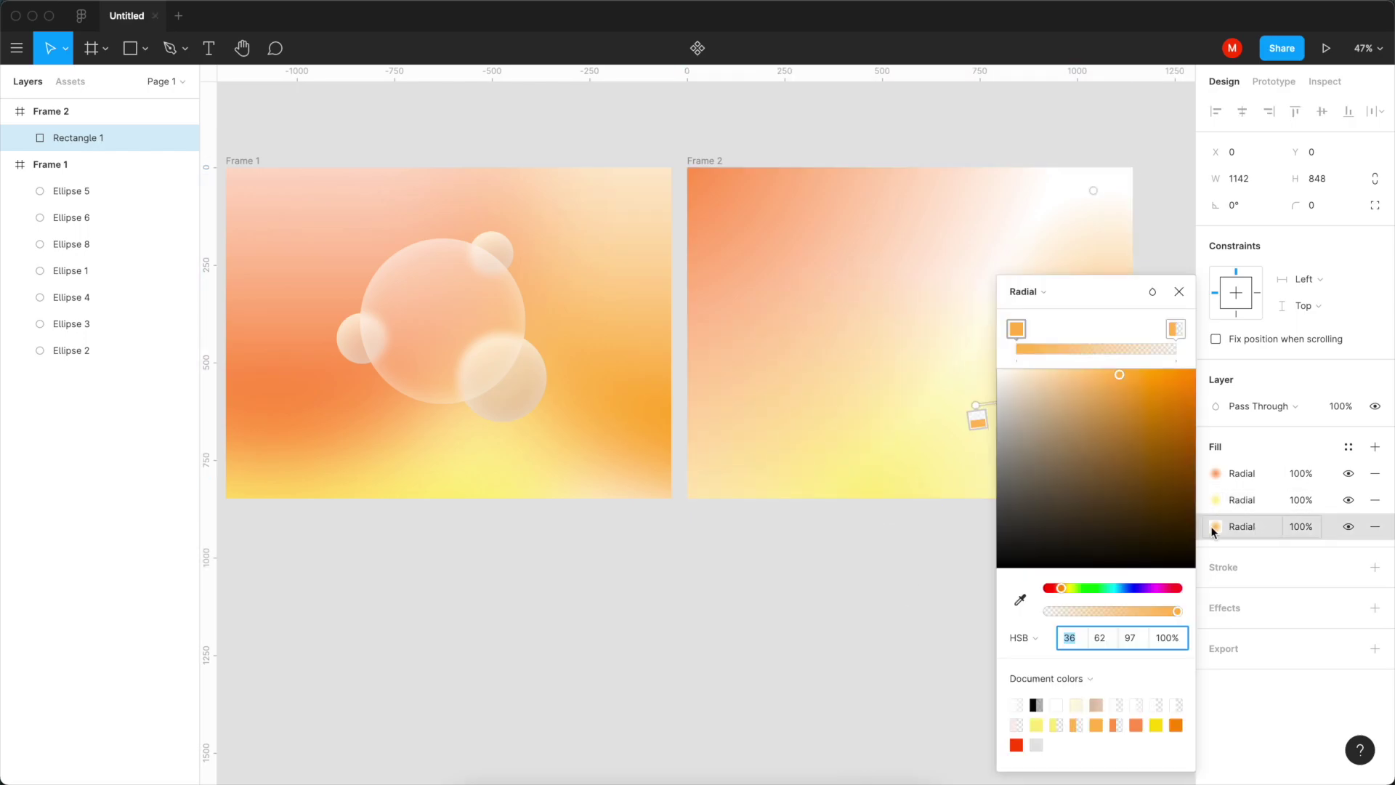
drag(977, 404, 882, 215)
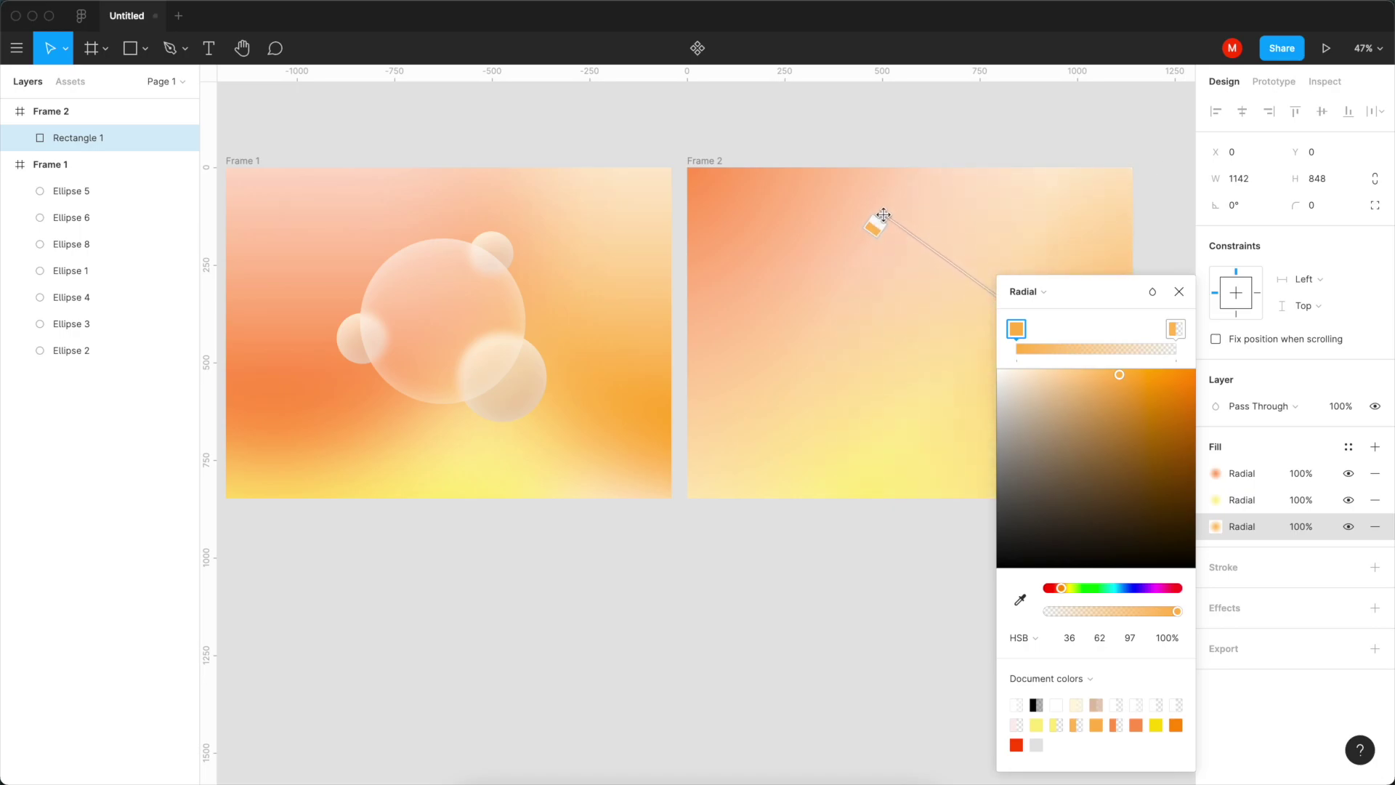
click(1179, 291)
click(913, 606)
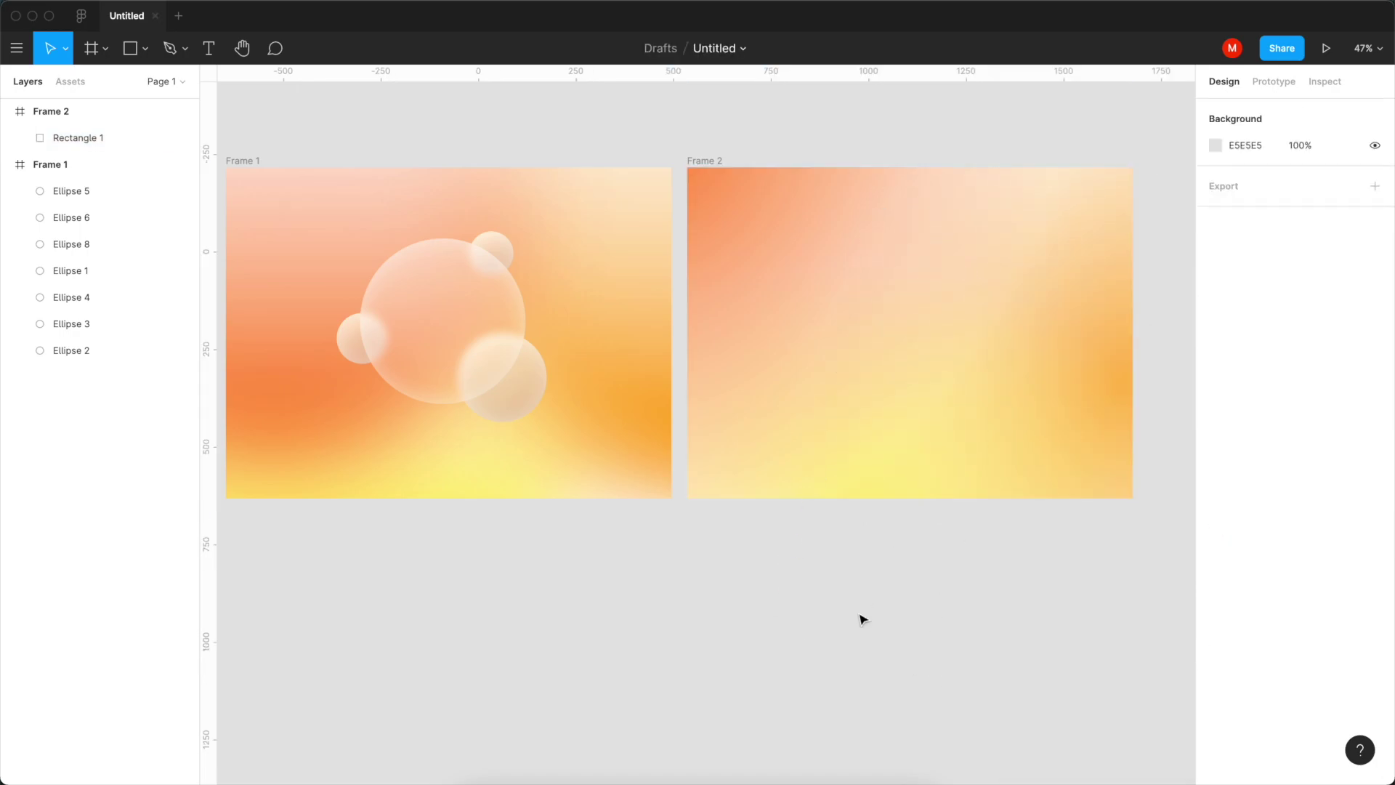
Step: Copy Ellipse 5 and Ellipse 1 from Frame 1 into Frame 2, centred in the frame
click(468, 375)
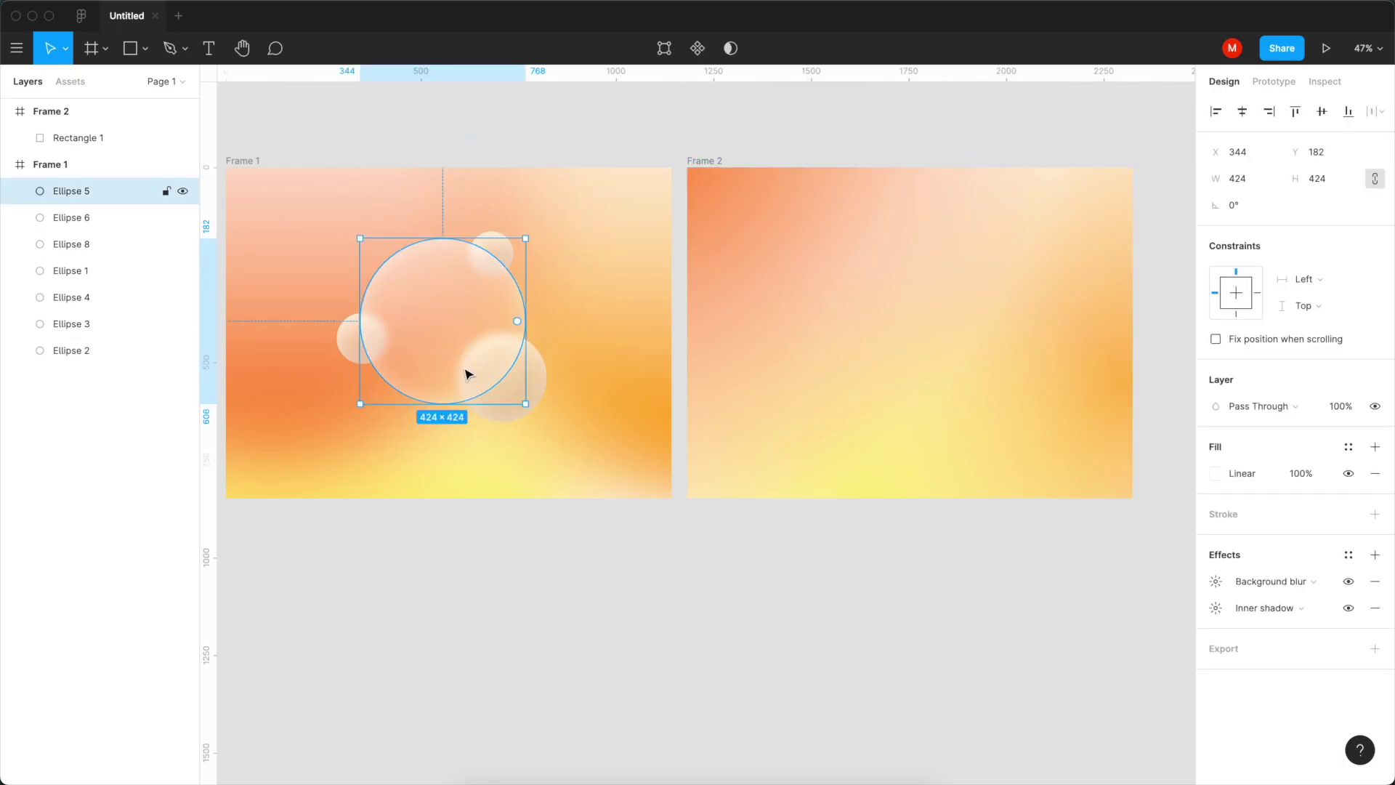
click(715, 154)
click(705, 169)
key(super+v)
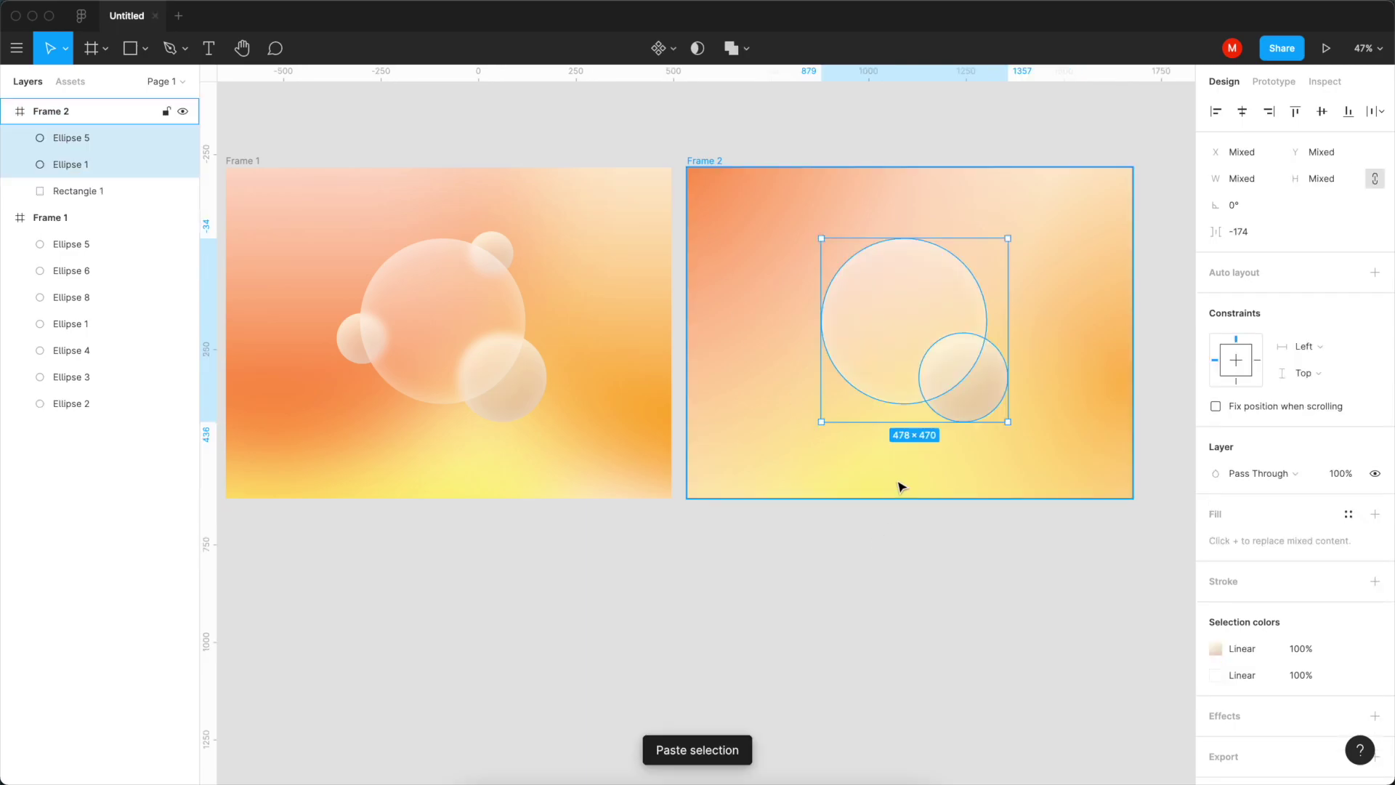
drag(913, 367, 910, 363)
click(910, 585)
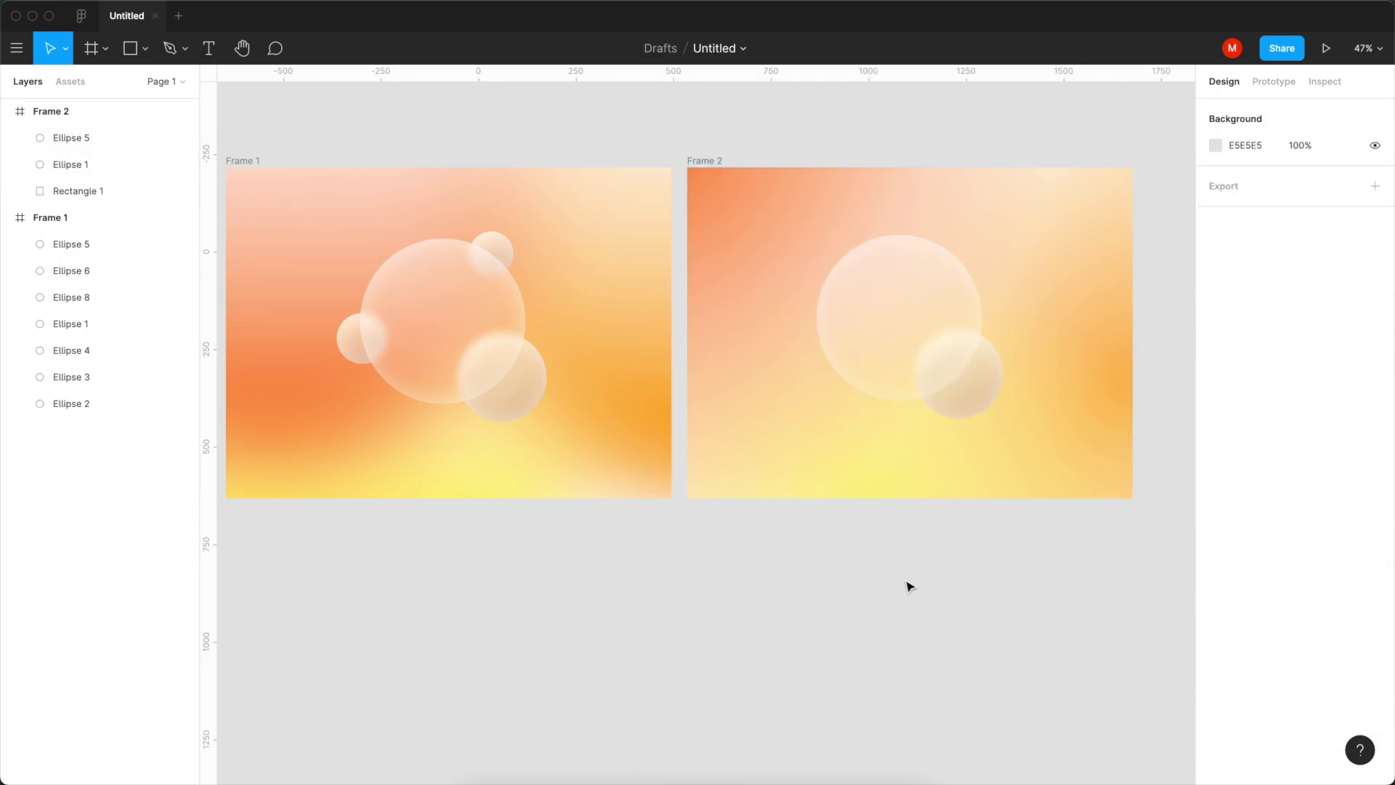
scroll(925, 639, down, 5)
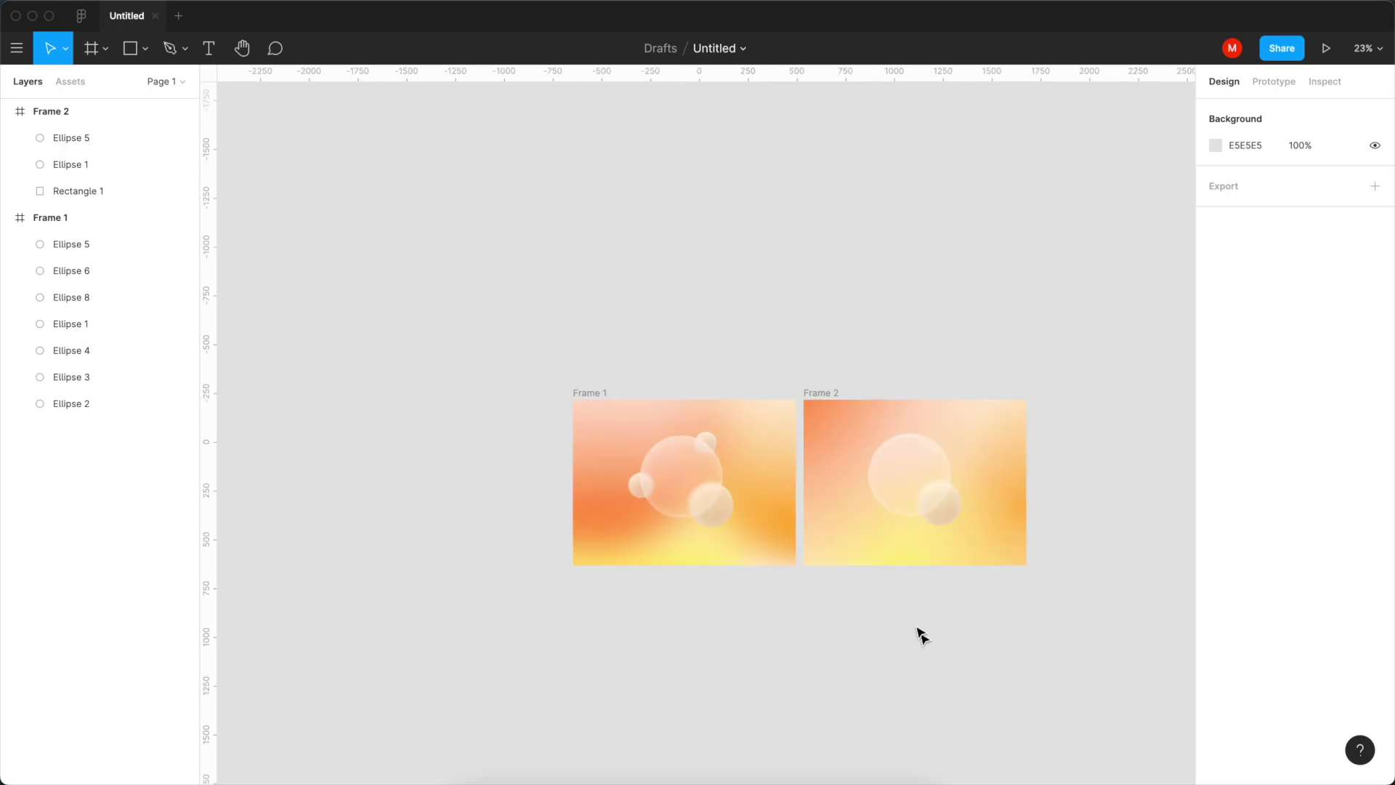
scroll(783, 565, right, 3)
scroll(783, 565, right, 3)
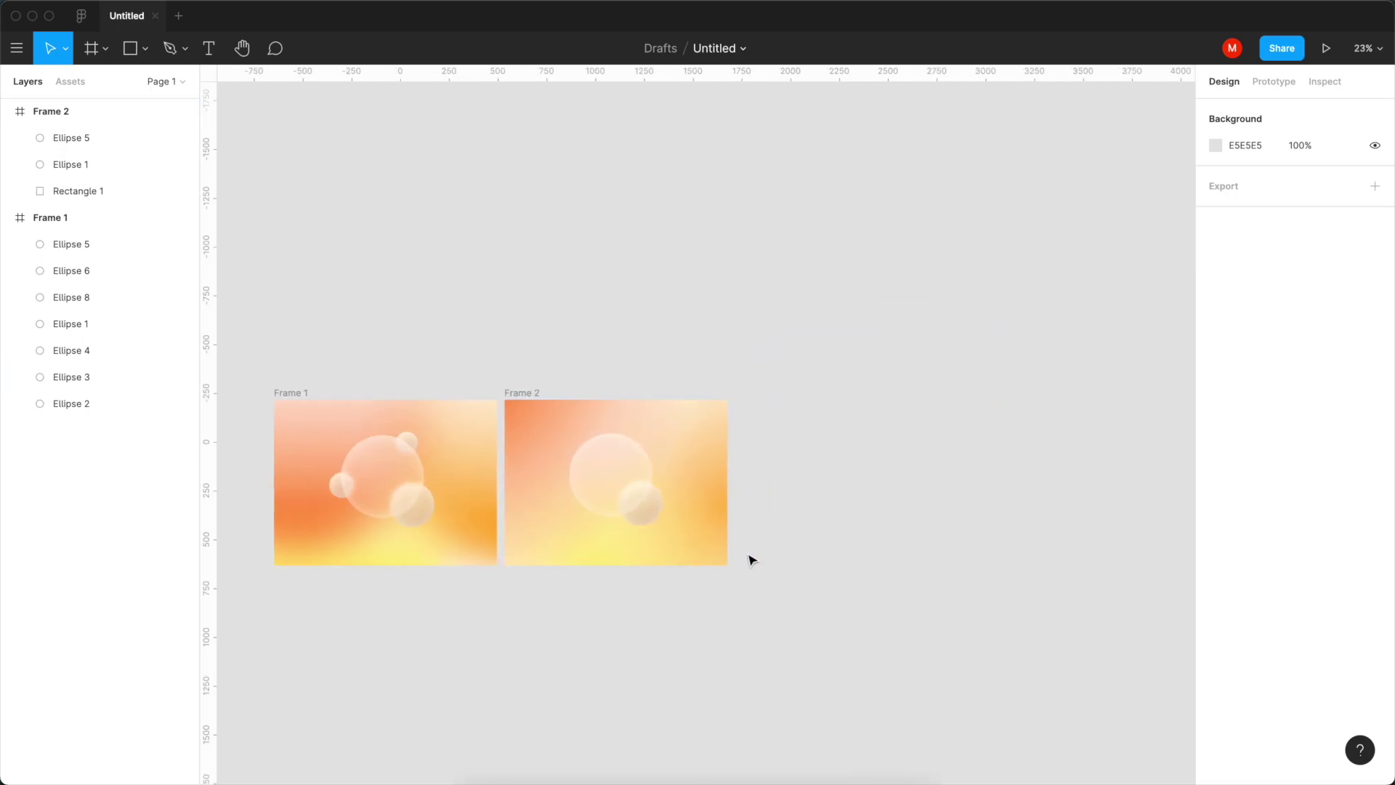
Step: Duplicate Frame 2 as a new Frame 3
click(516, 396)
key(super+d)
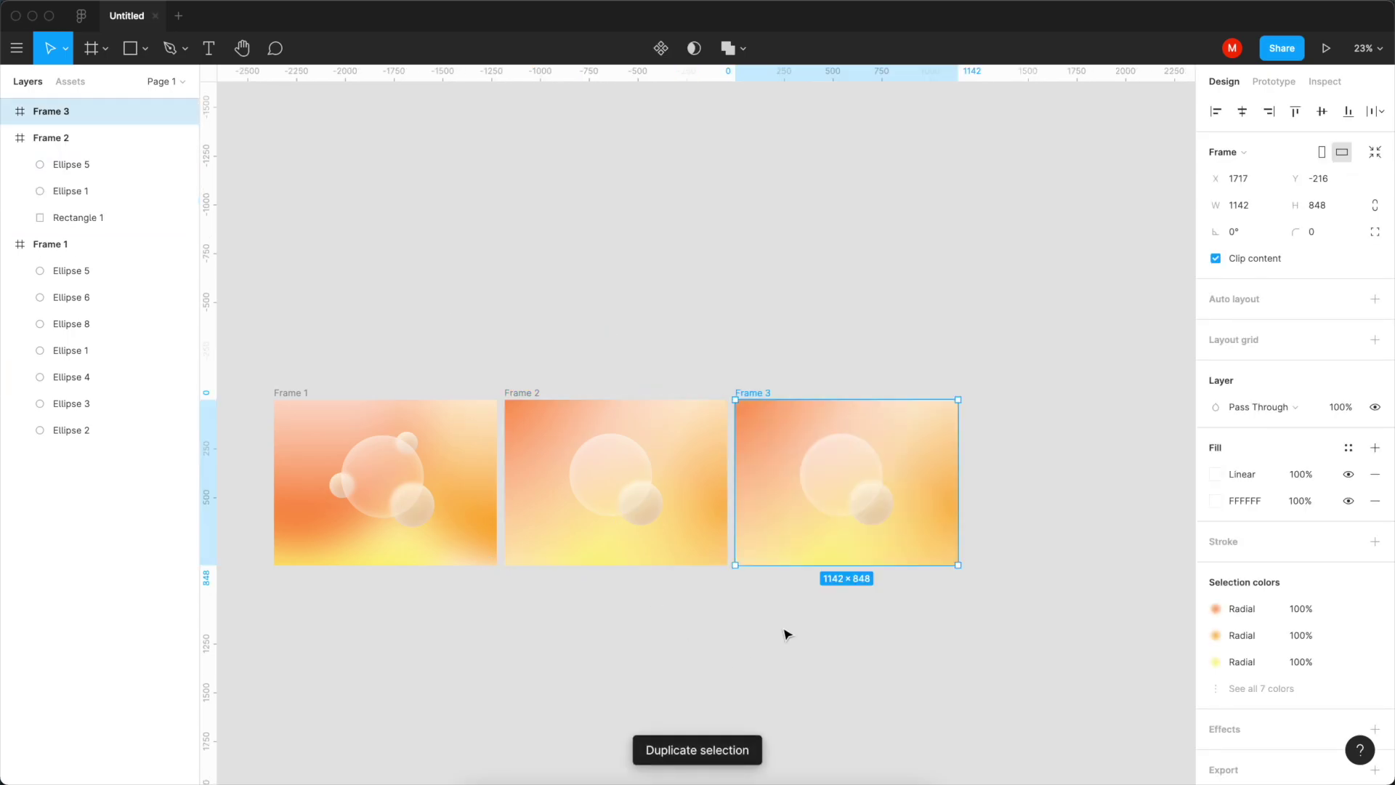
click(784, 632)
Step: Delete Ellipse 5, Ellipse 1 and Rectangle 1 from Frame 3
scroll(792, 625, up, 3)
click(884, 346)
key(Escape)
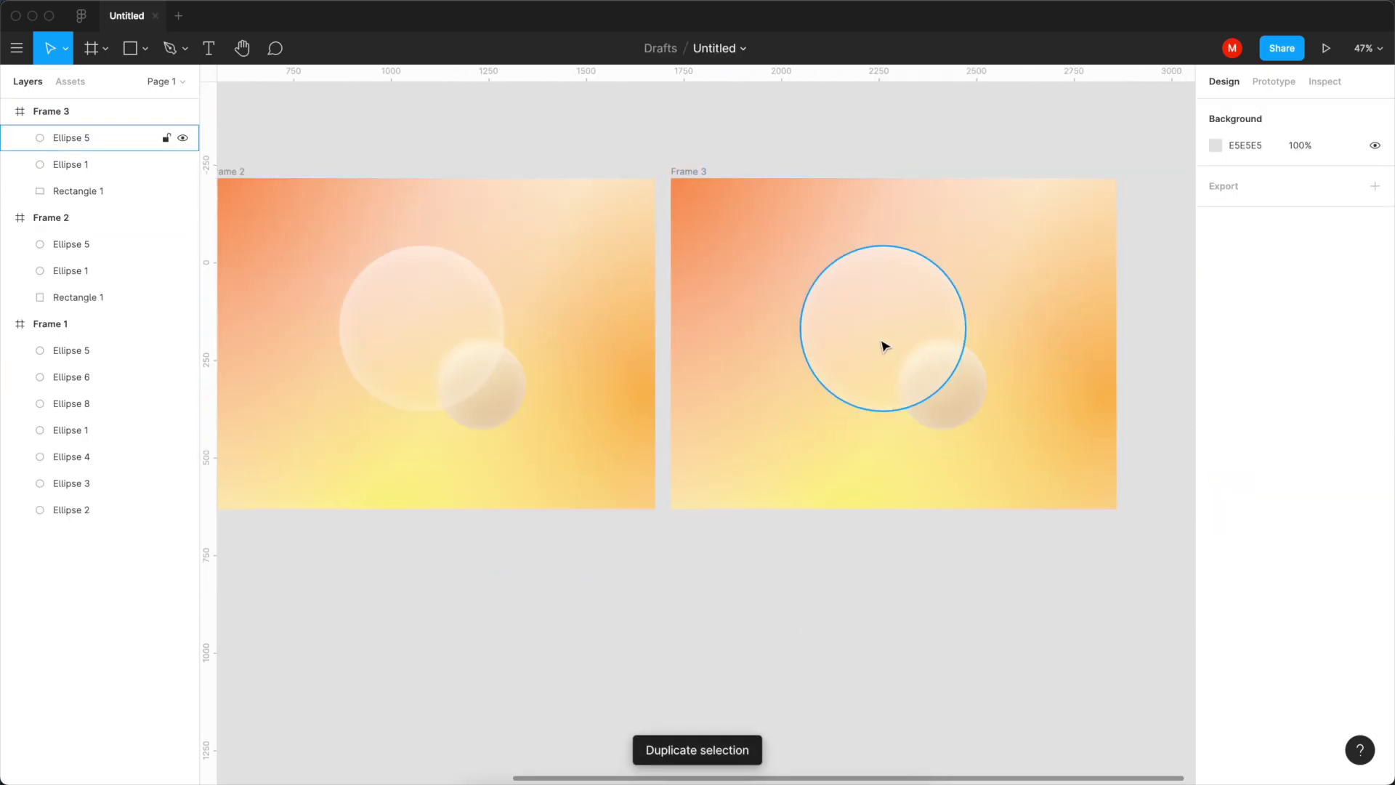
click(884, 347)
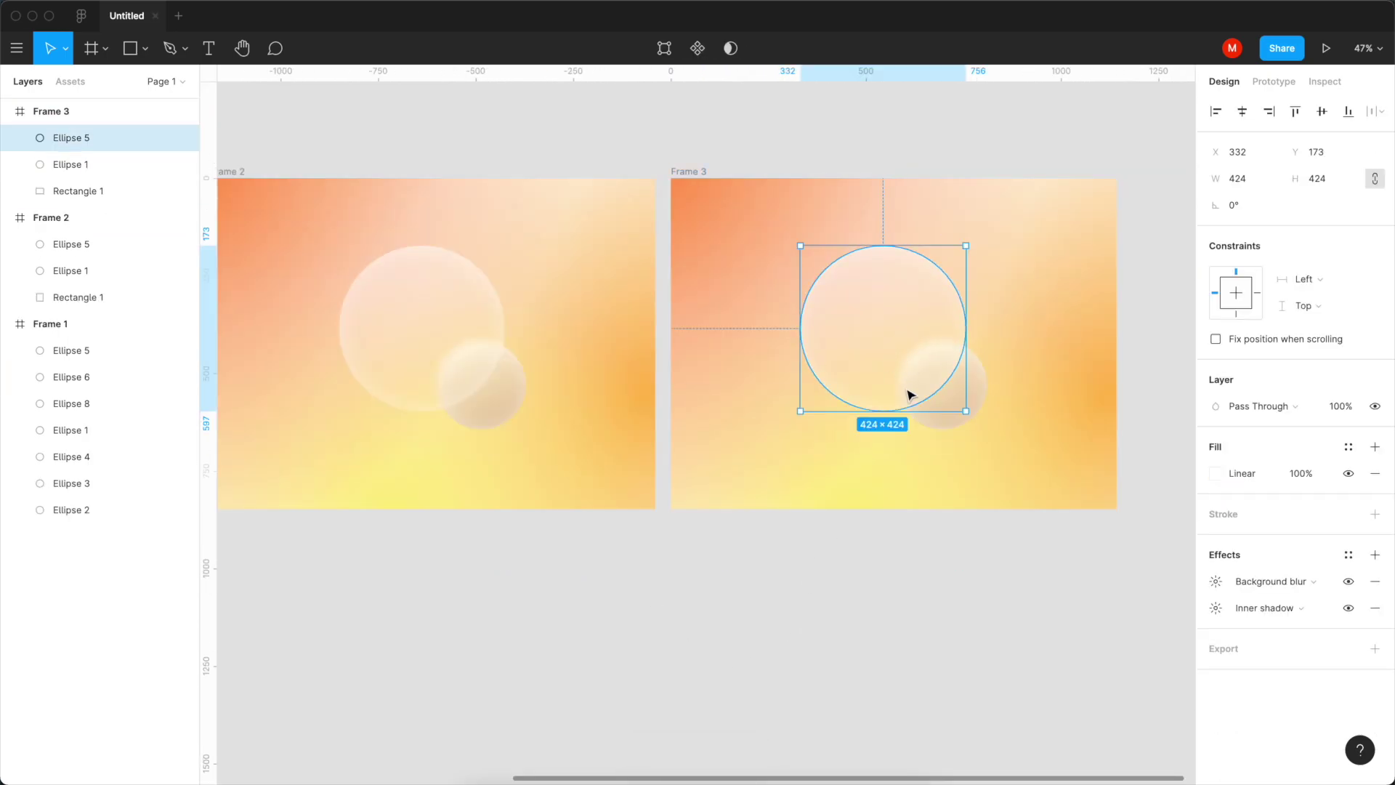
shift+click(983, 401)
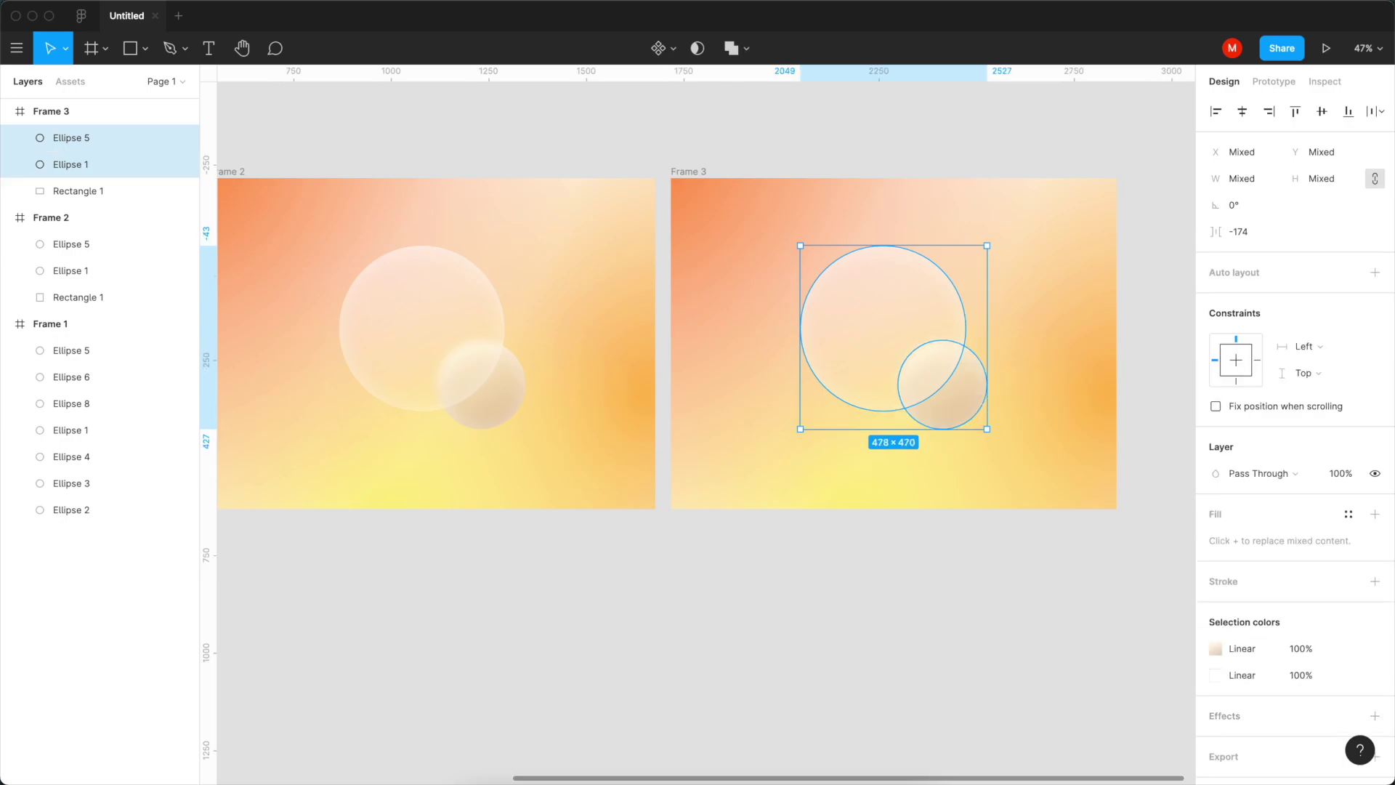
key(Delete)
click(984, 405)
key(Delete)
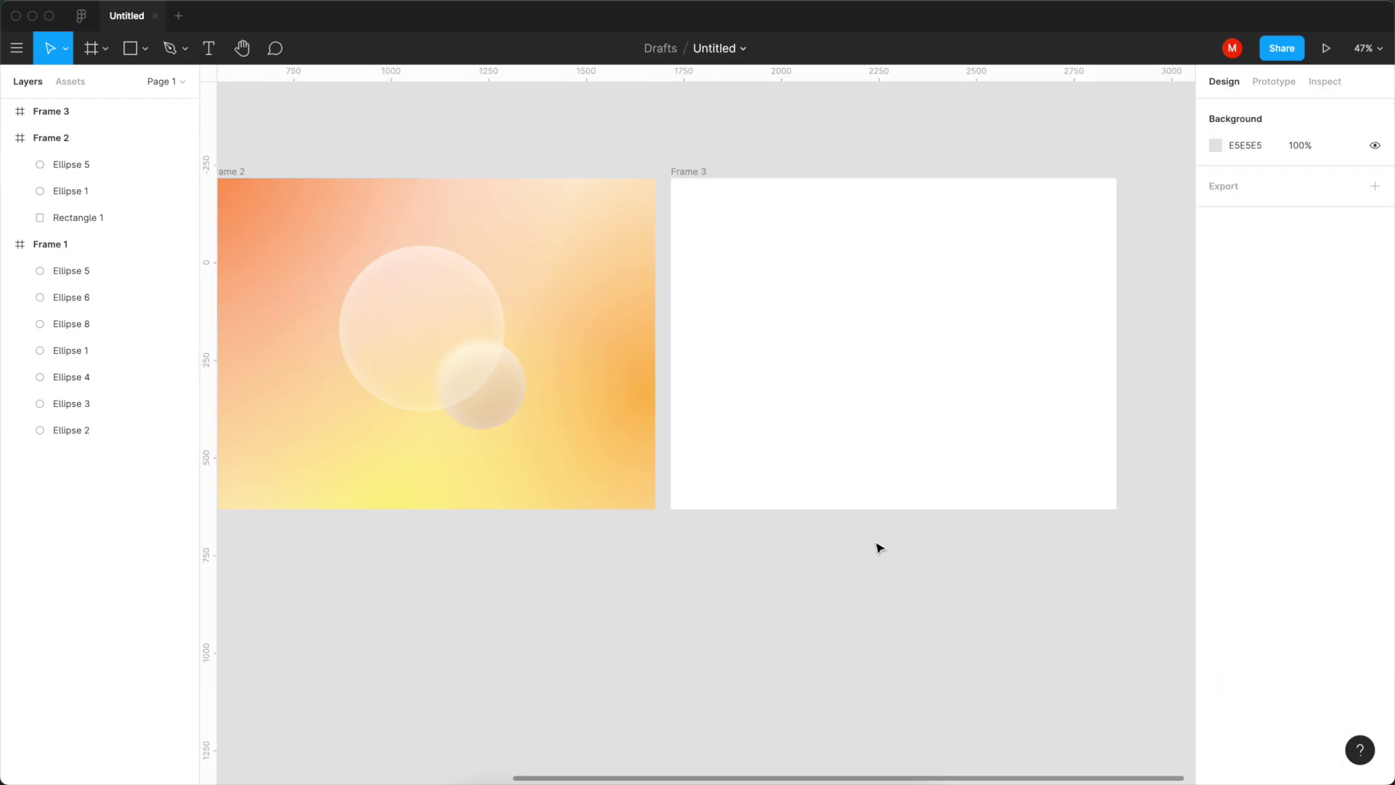
Step: Paste the orange photo and place it inside Frame 3
scroll(669, 433, down, 5)
click(772, 386)
key(super+v)
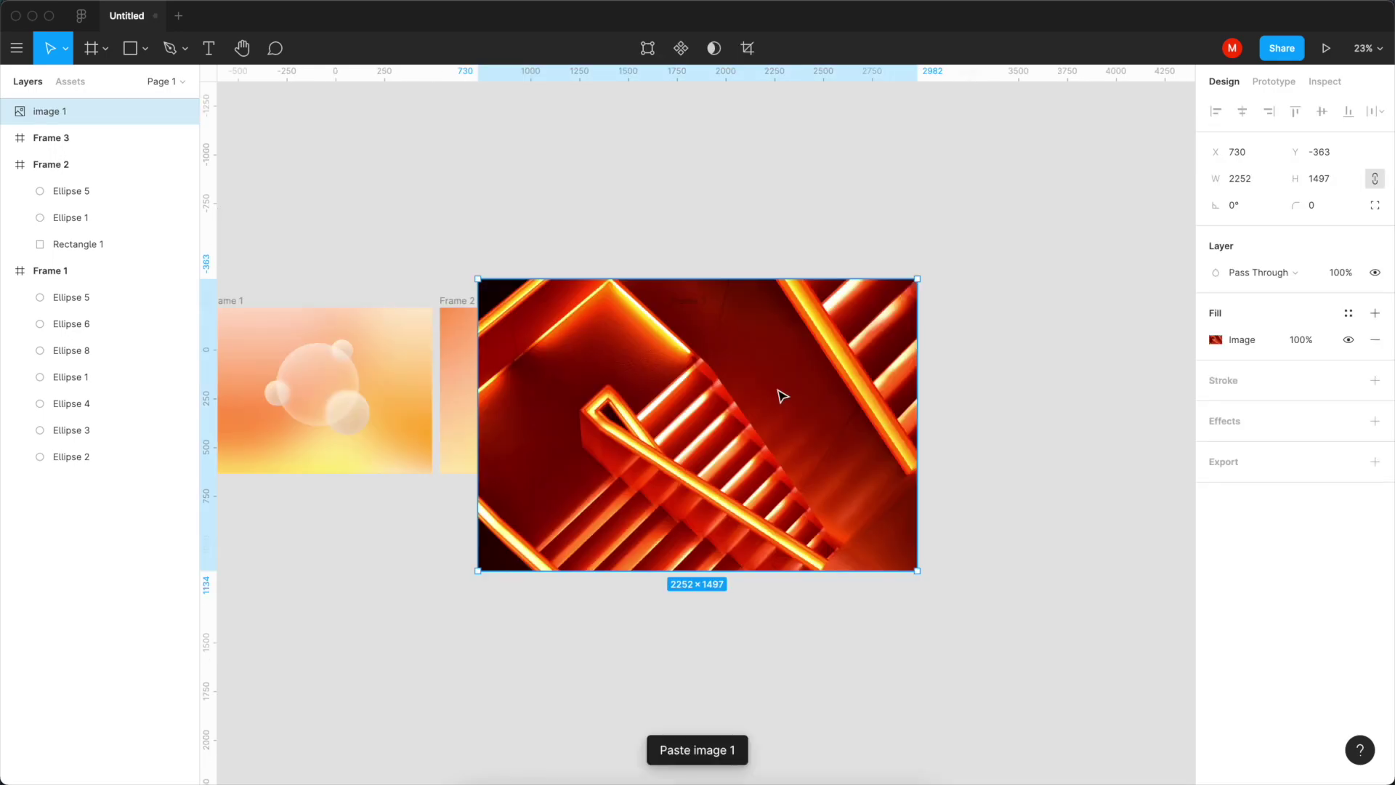
drag(765, 425, 812, 427)
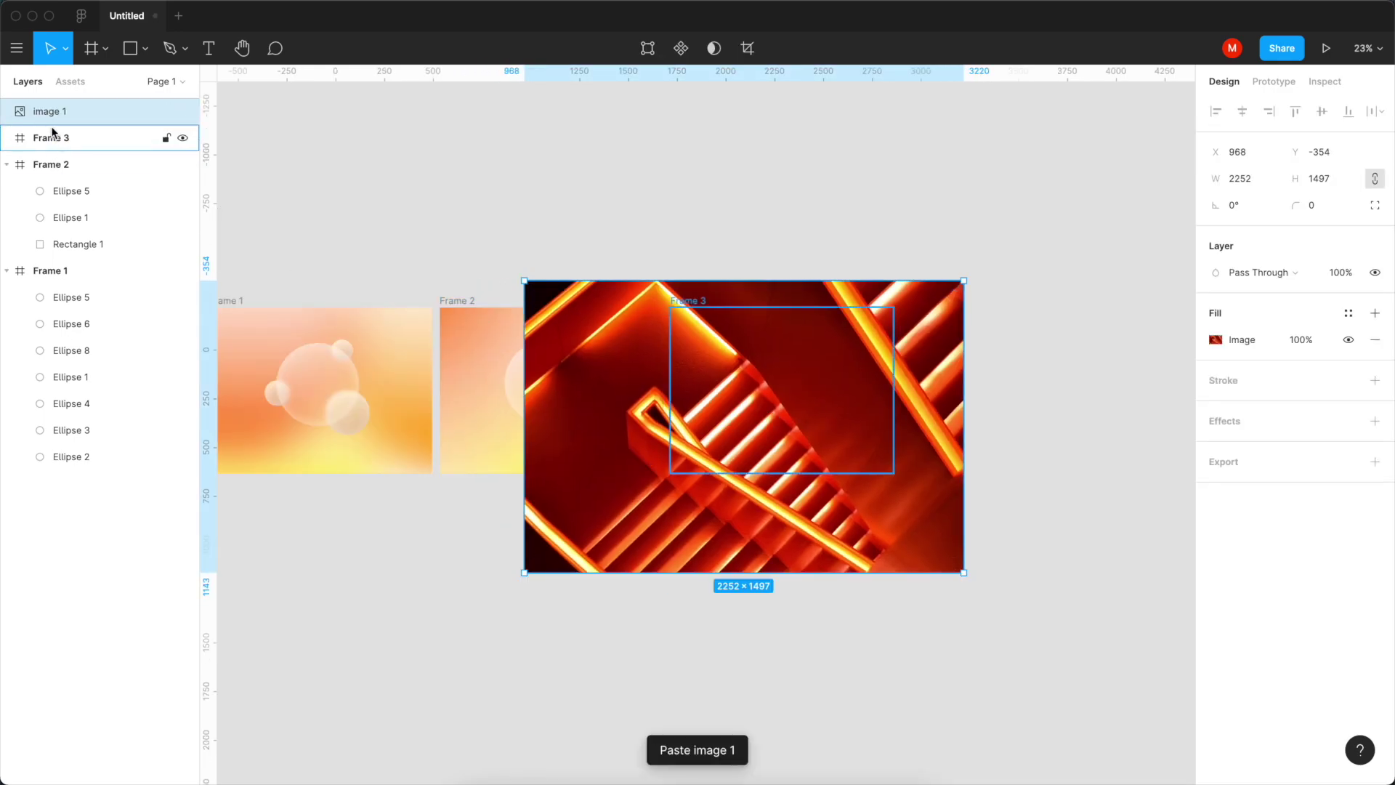
drag(75, 144, 75, 146)
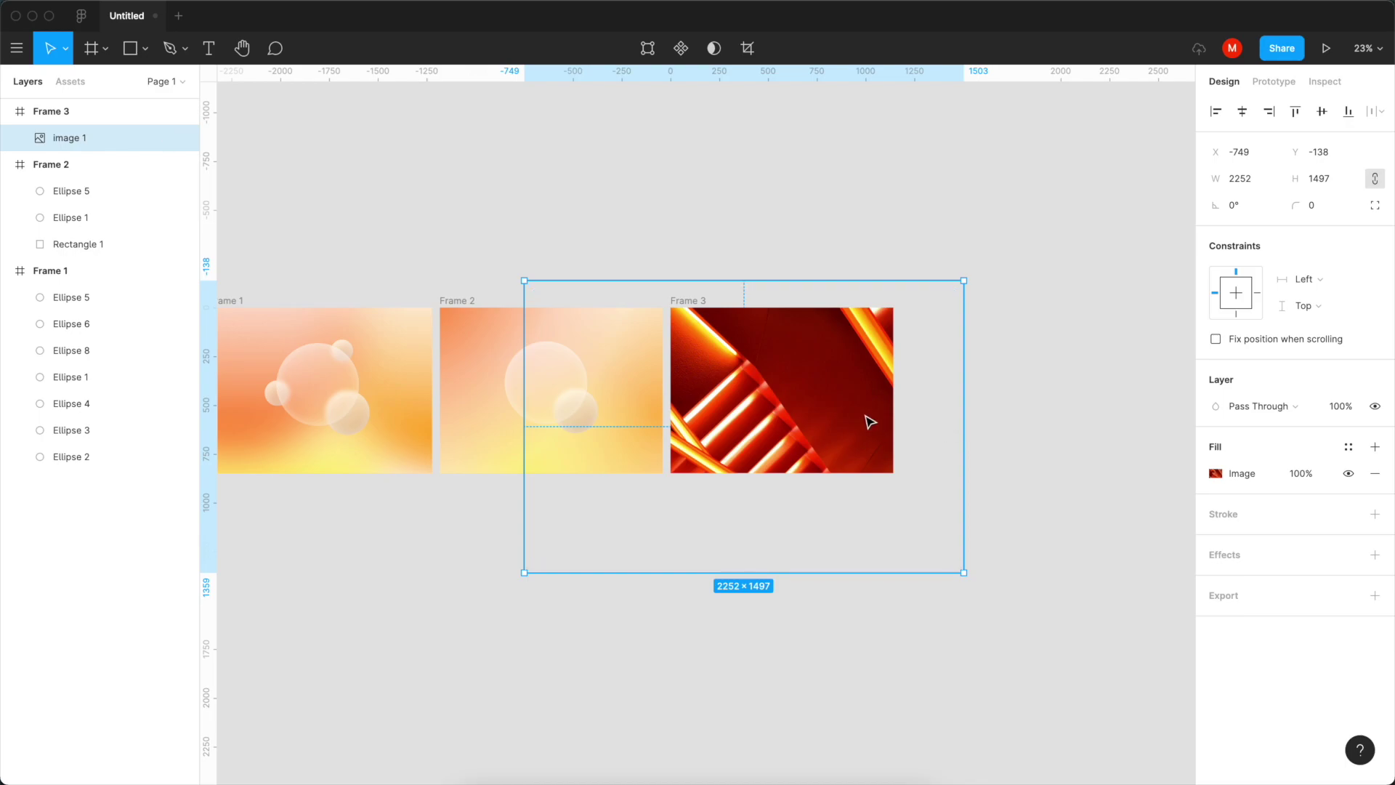
drag(868, 417, 882, 421)
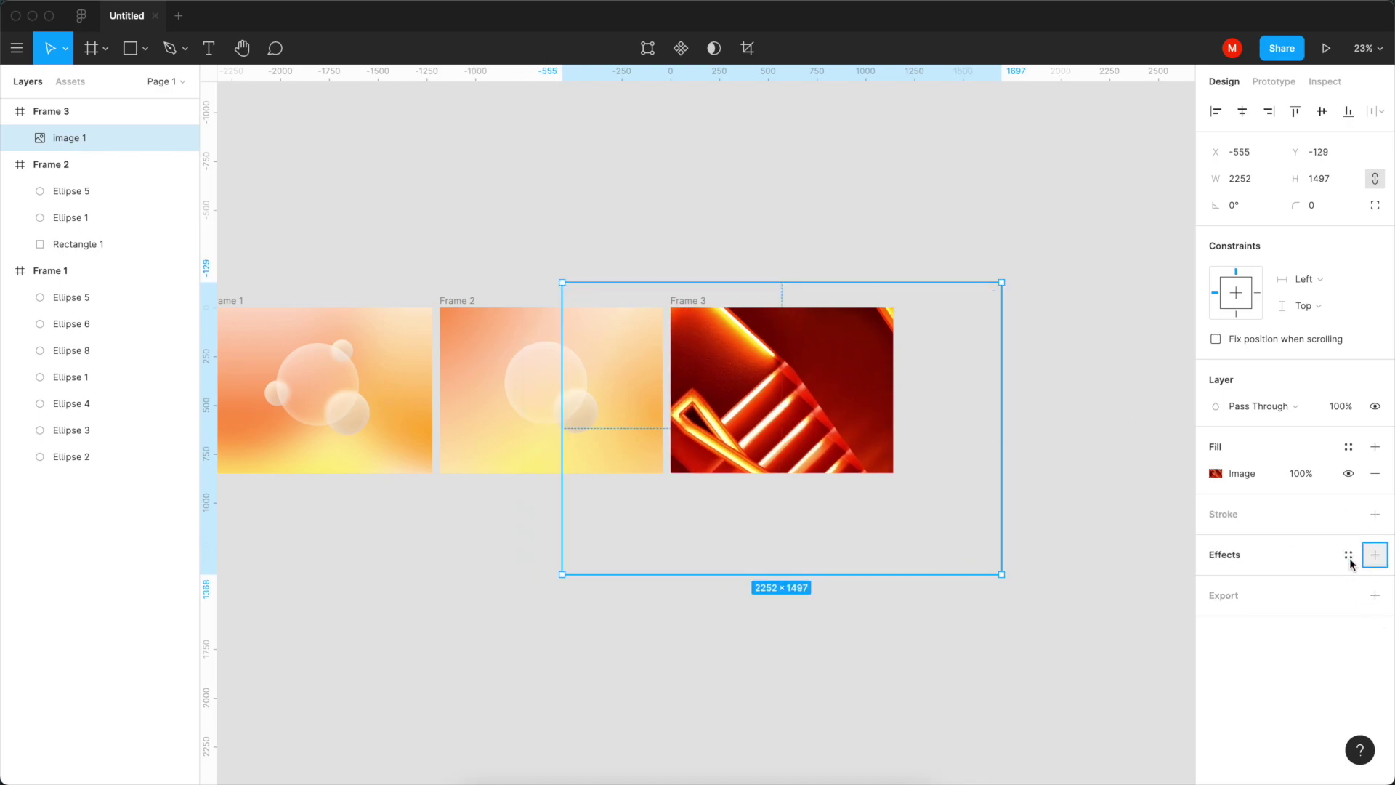
Step: Add a Layer blur of 250 to the photo
click(1373, 556)
click(1282, 581)
click(1300, 602)
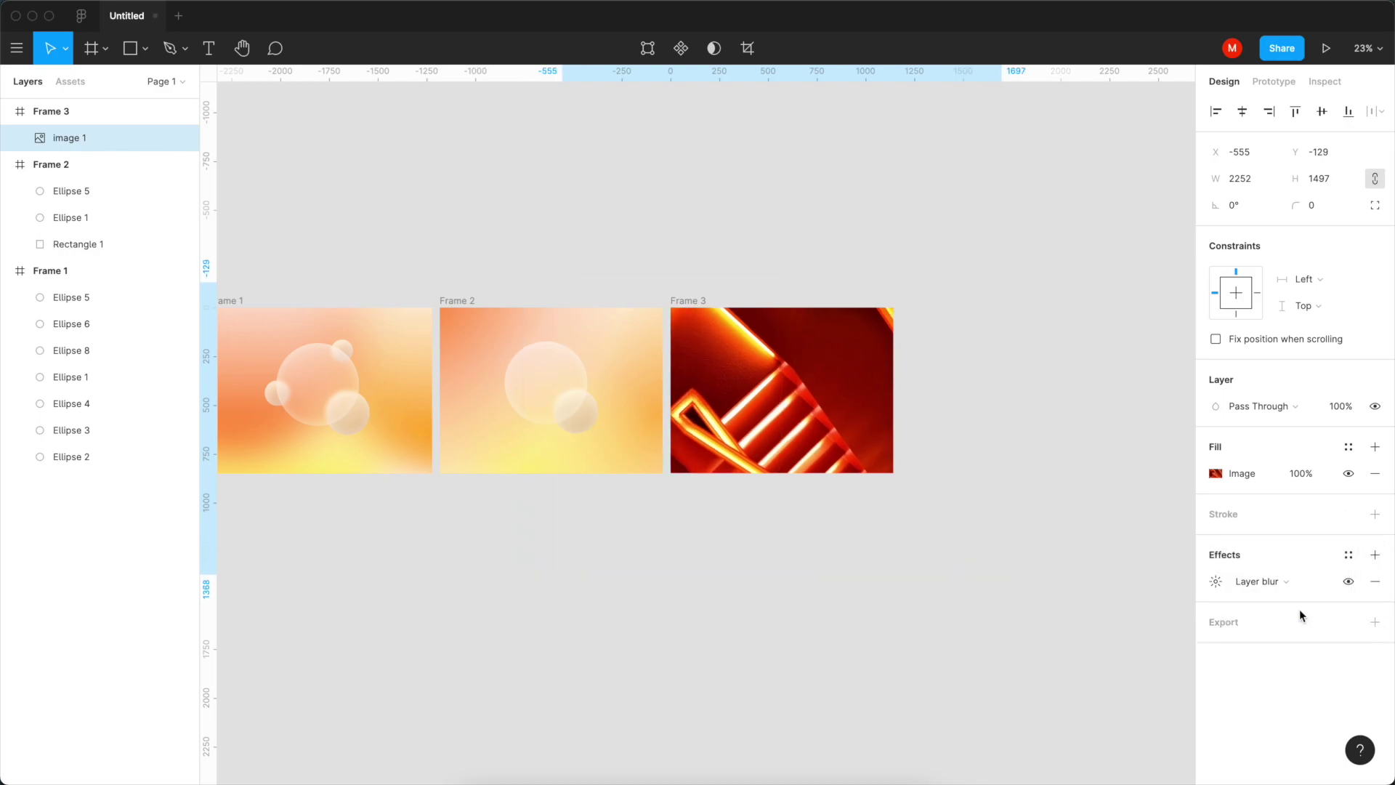
click(1217, 582)
text(250)
key(Return)
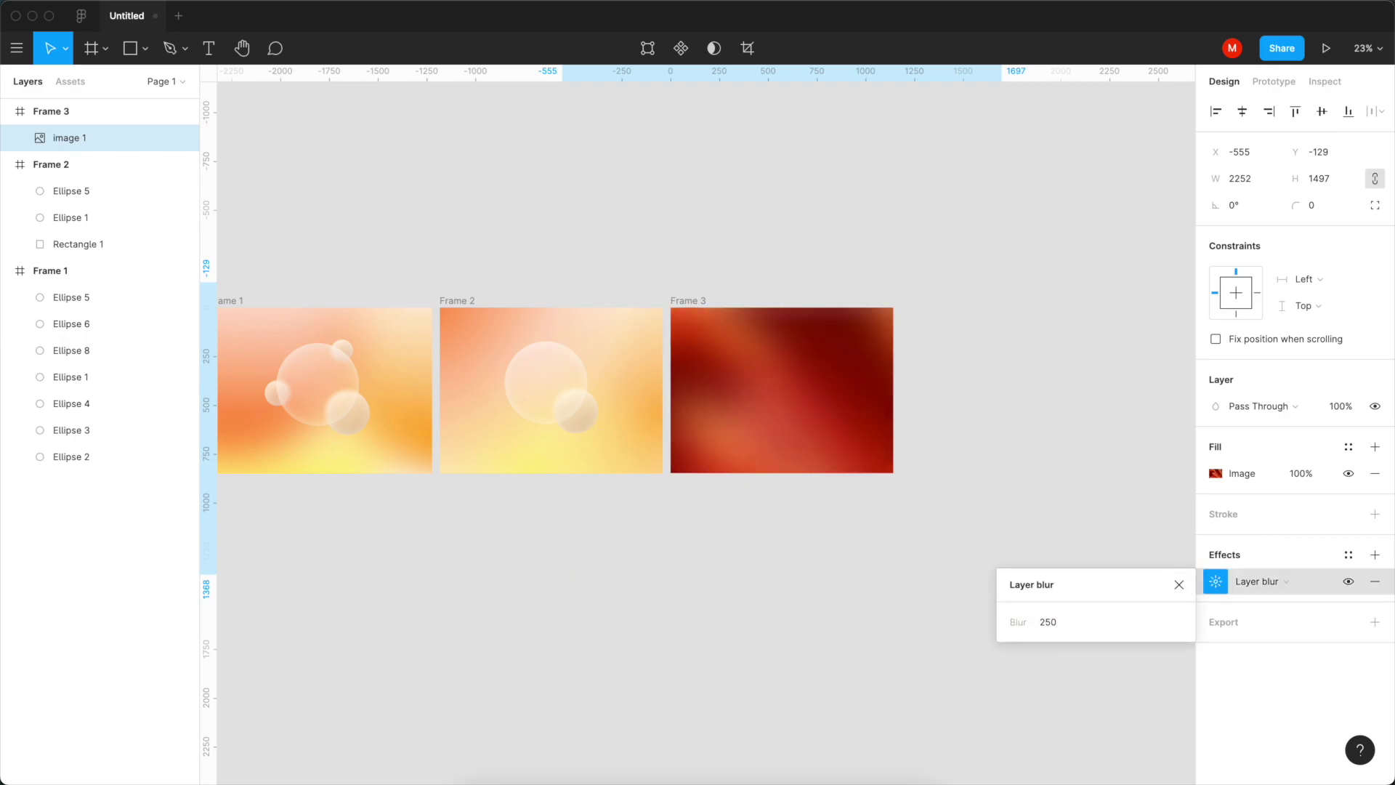
click(1049, 486)
Step: Enlarge the blurred photo so it overfills Frame 3, aligned to the top
drag(782, 445, 833, 441)
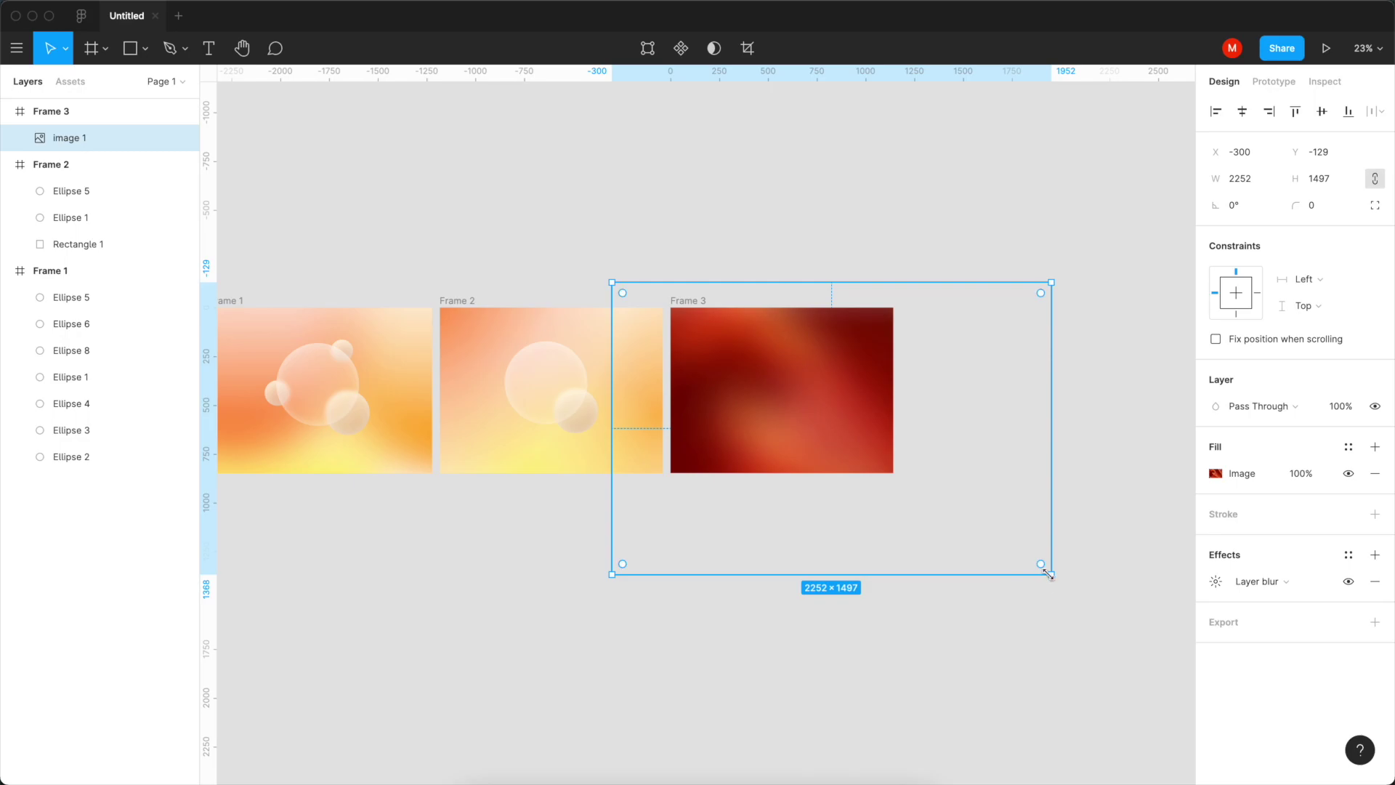
drag(1048, 573, 1141, 651)
drag(841, 435, 794, 414)
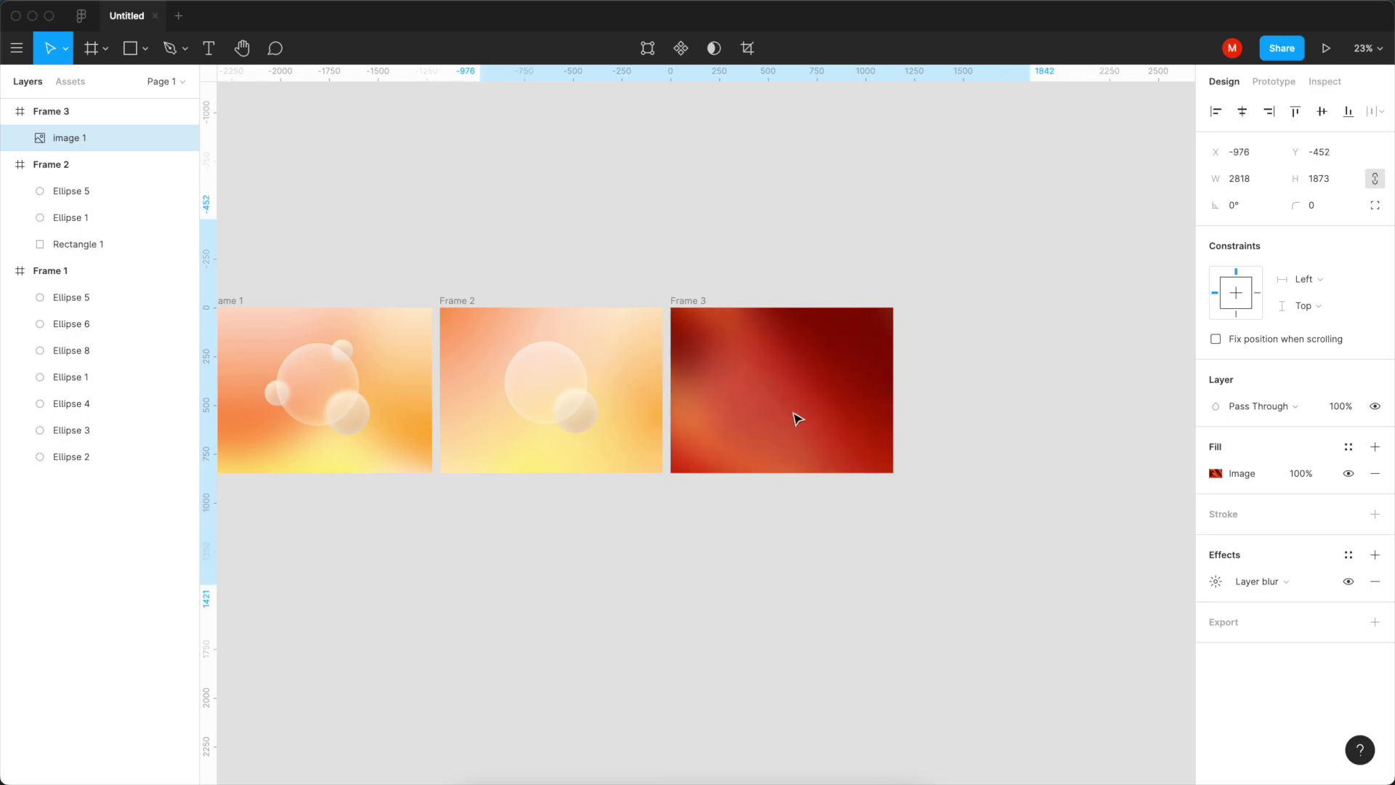
click(757, 178)
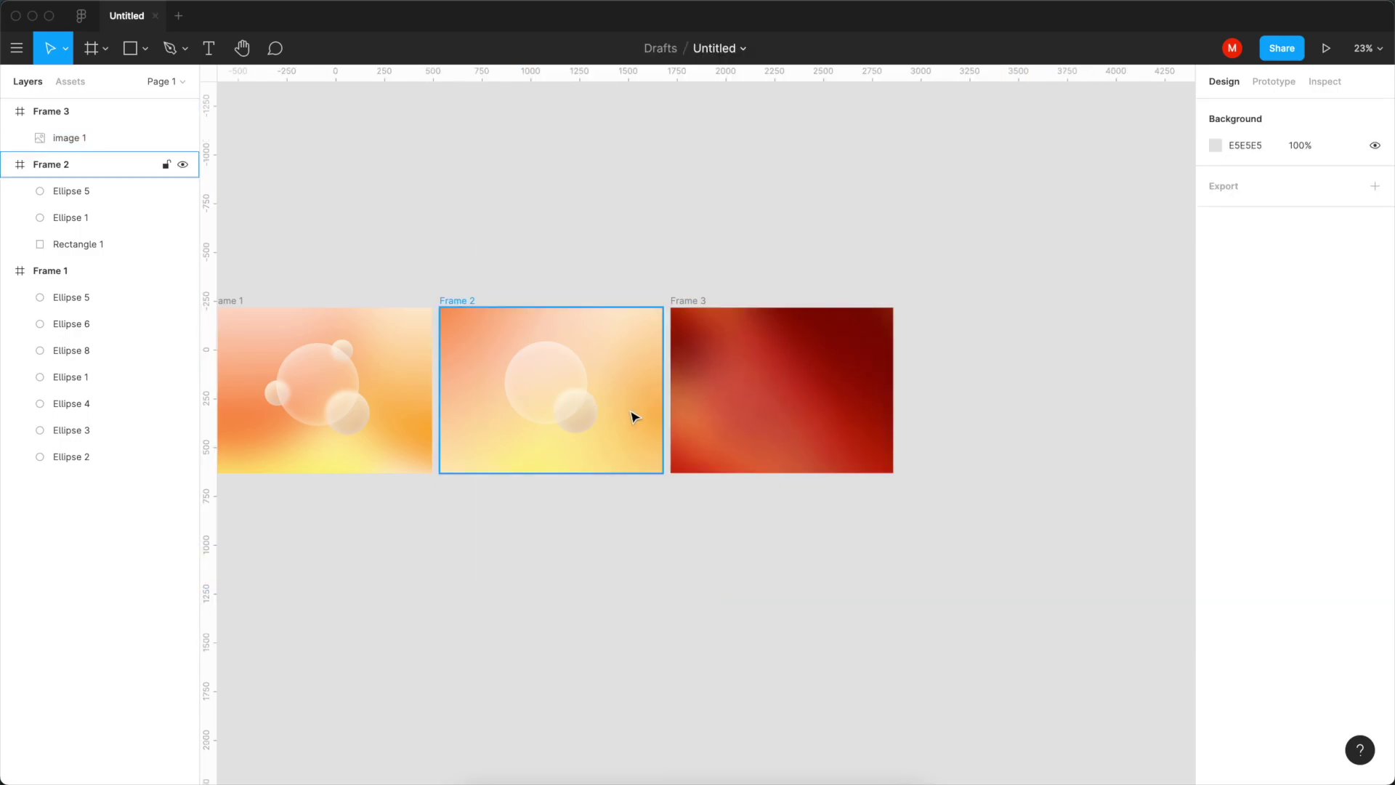
Step: Copy Frame 2's gradient rectangle and paste it into Frame 3
click(645, 456)
key(super+c)
click(686, 301)
key(super+v)
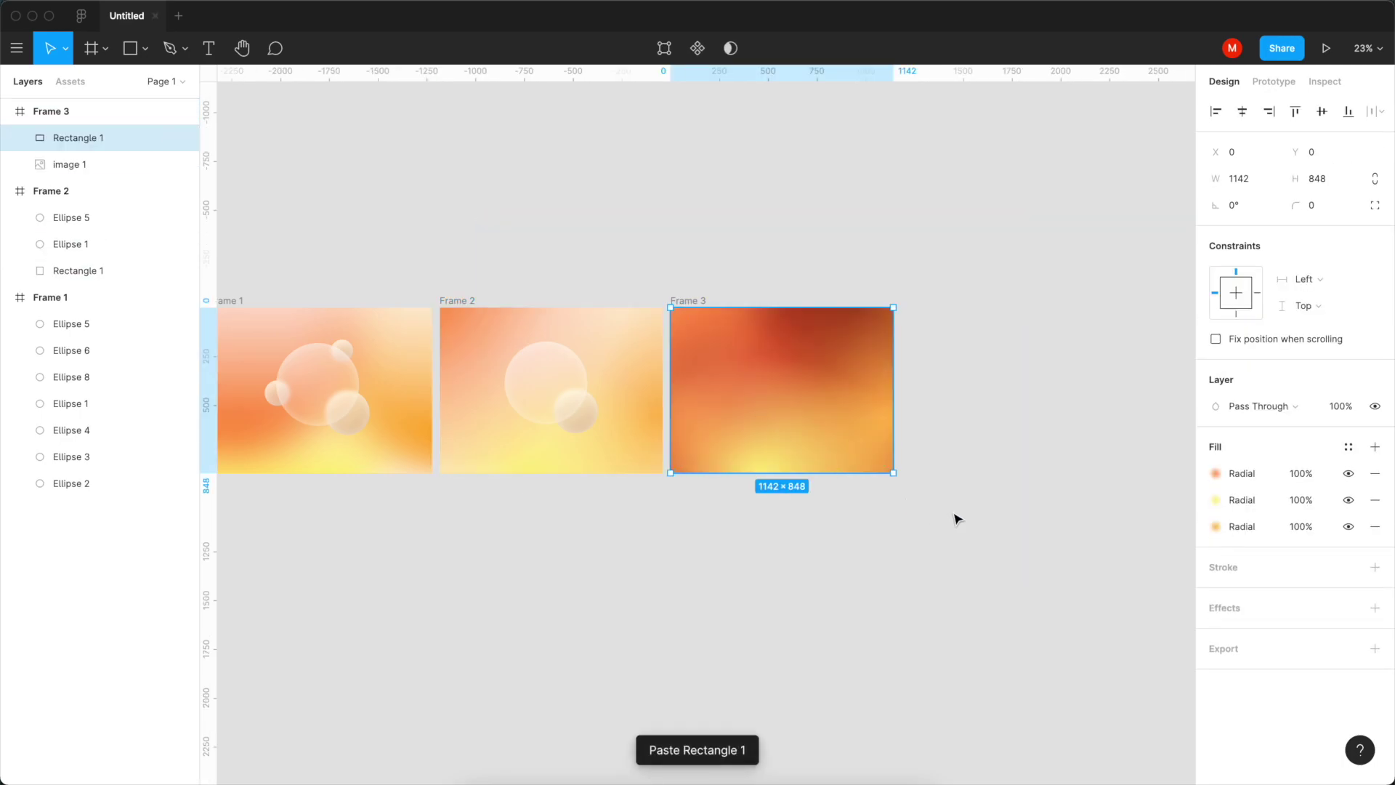
click(981, 536)
click(857, 465)
Step: Move the second radial gradient's centre lower in Frame 3
click(1217, 502)
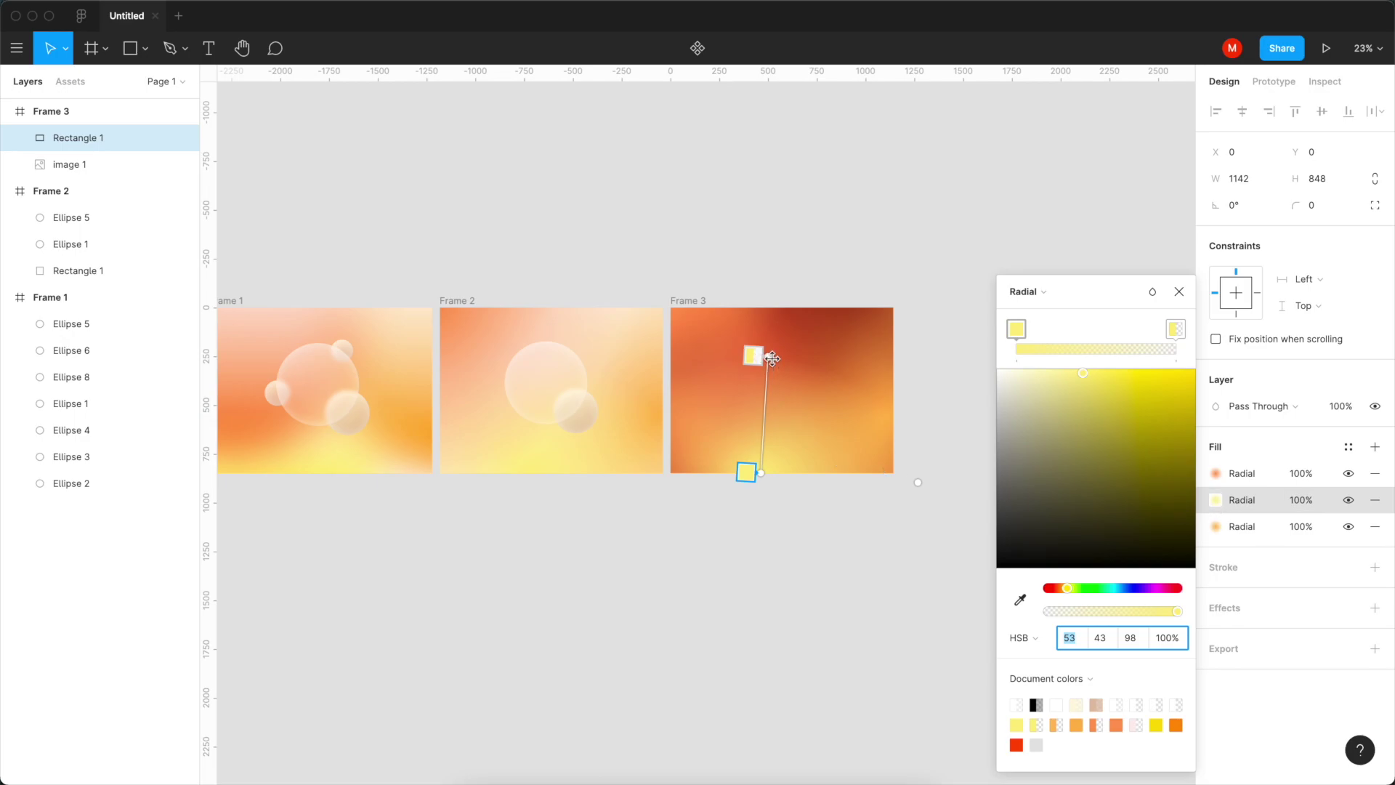
mouse_move(768, 356)
mouse_down()
mouse_move(775, 410)
mouse_move(782, 380)
mouse_up()
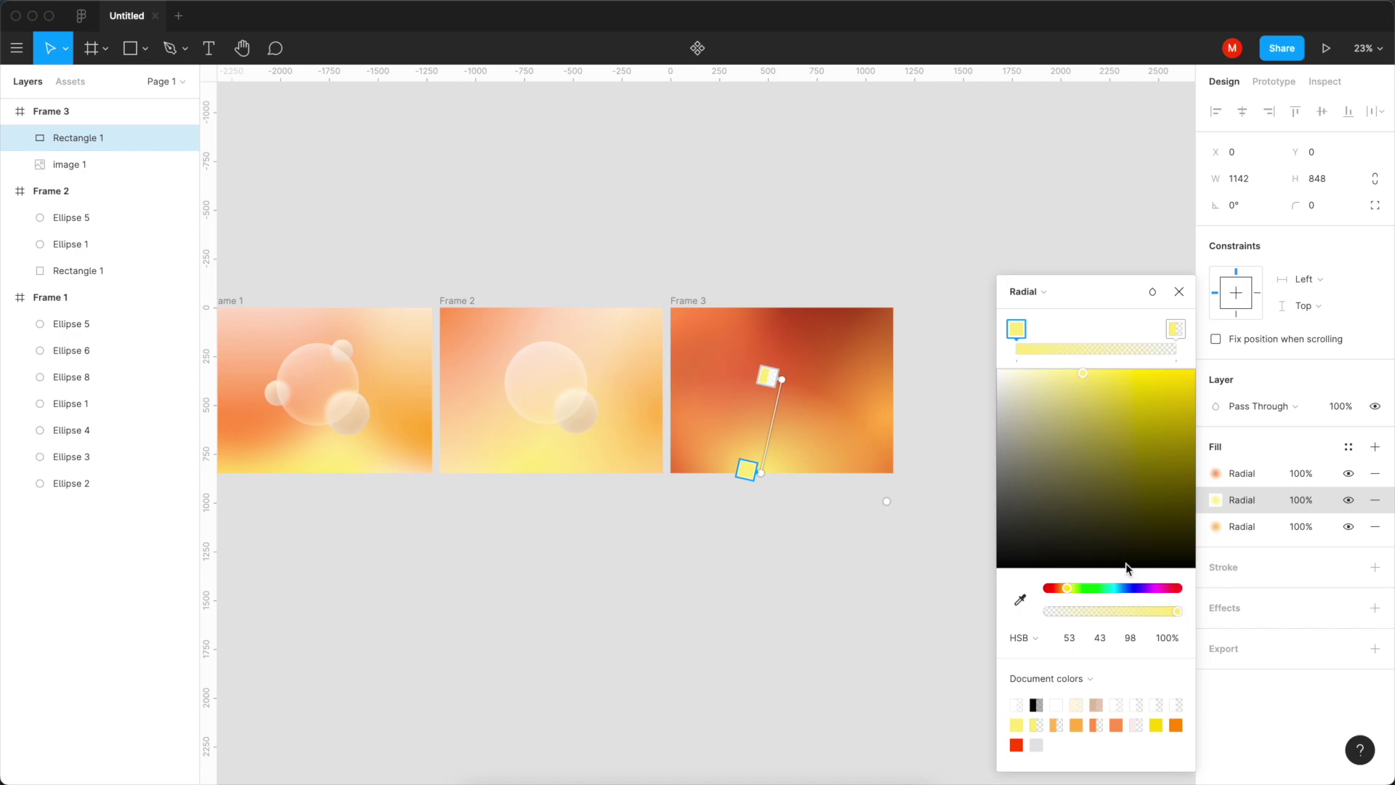
click(768, 376)
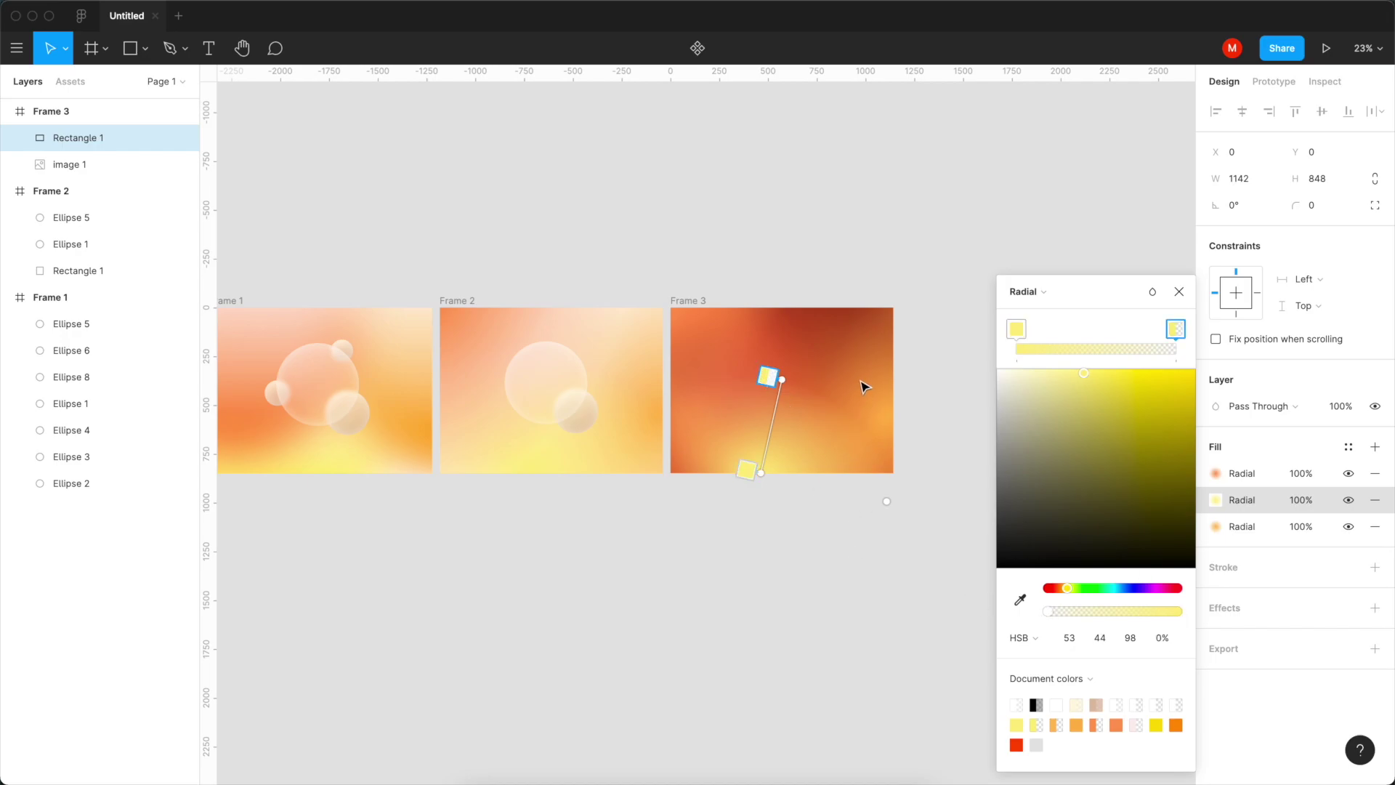
key(Escape)
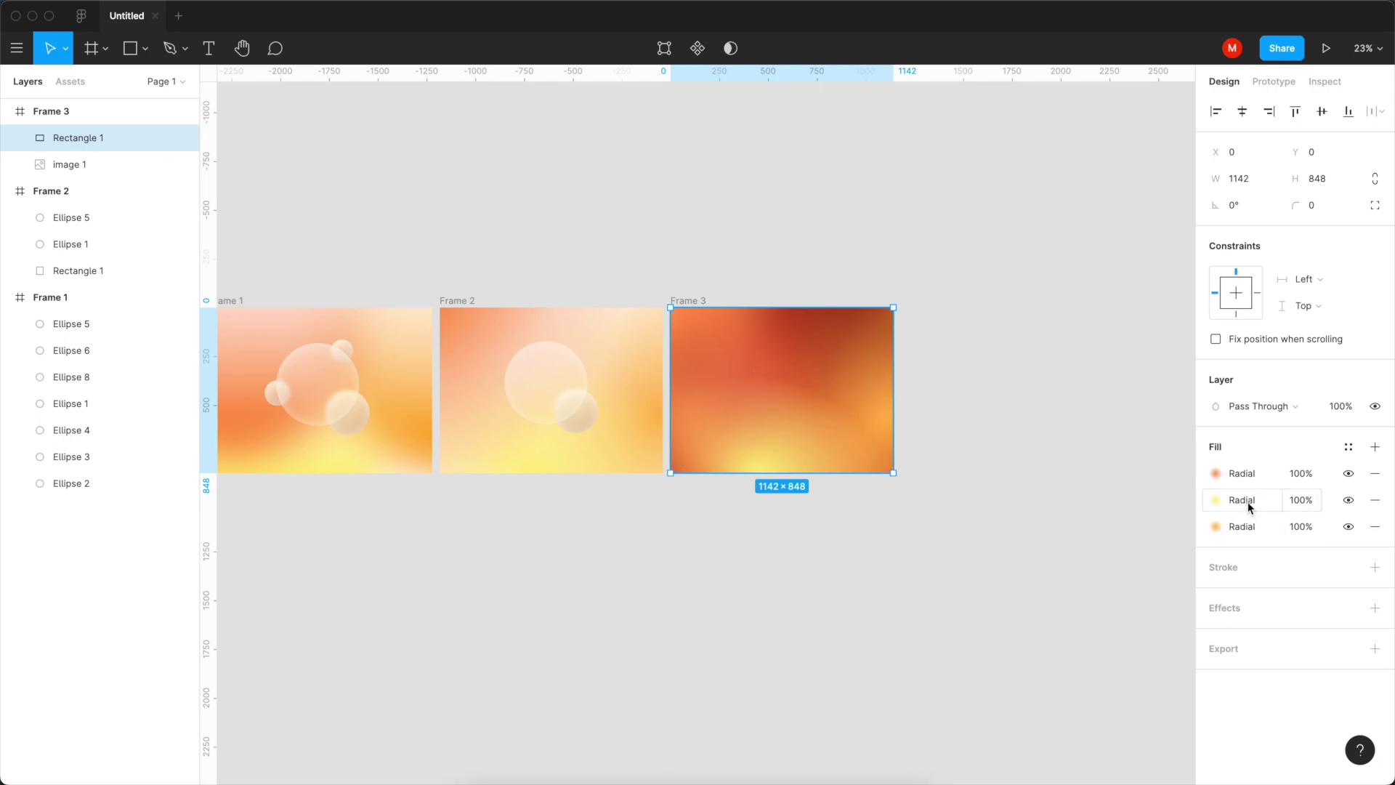
Step: Tighten the first radial gradient toward Frame 3's top-left
click(1217, 473)
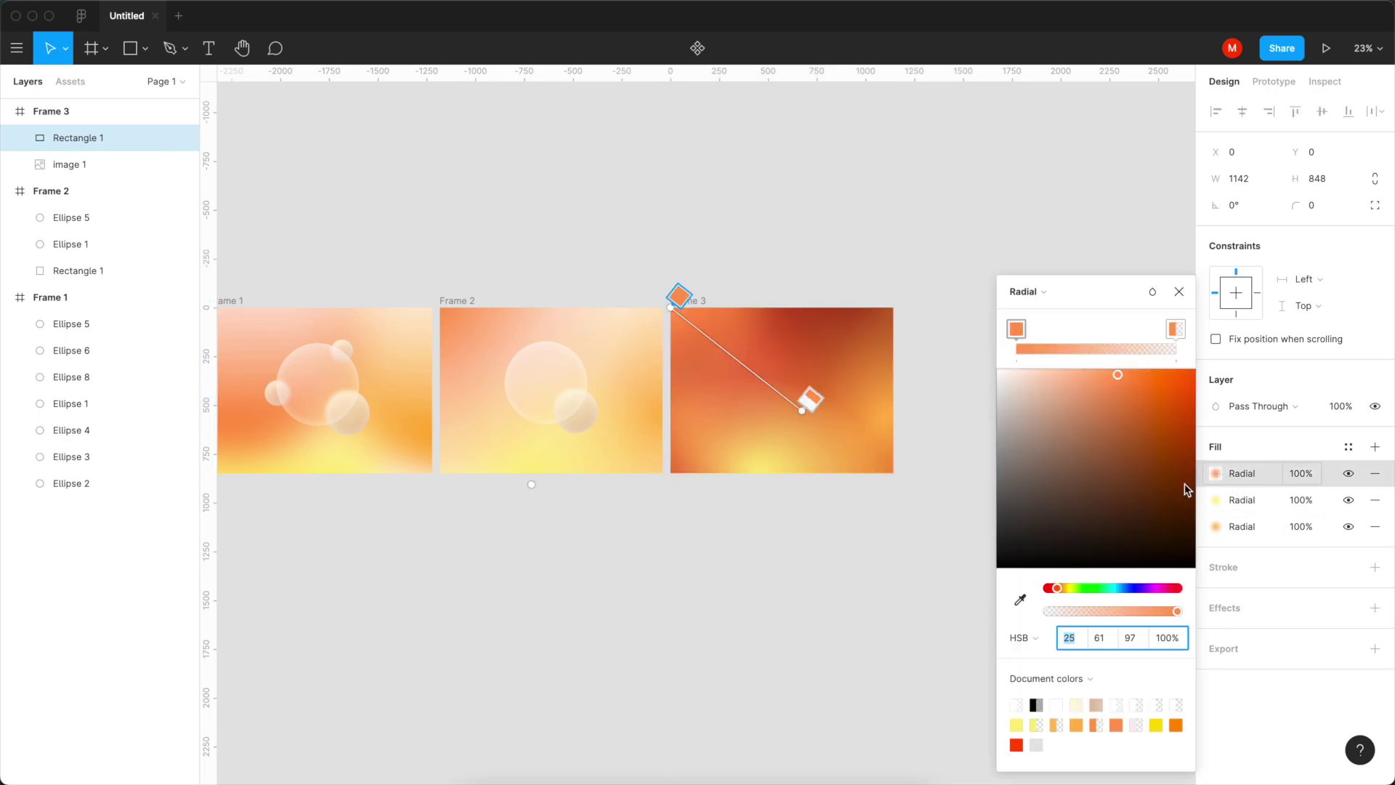
click(1173, 330)
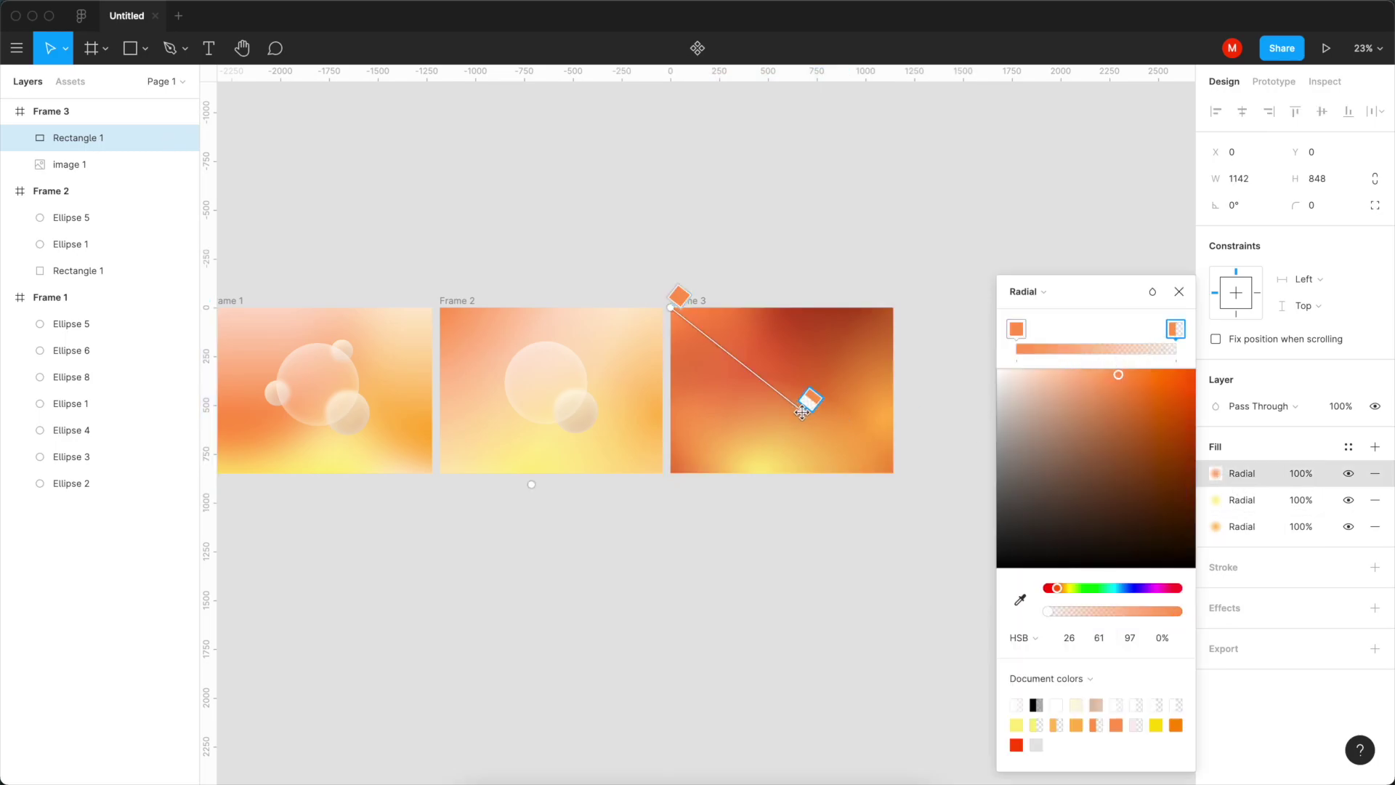
drag(803, 403, 783, 334)
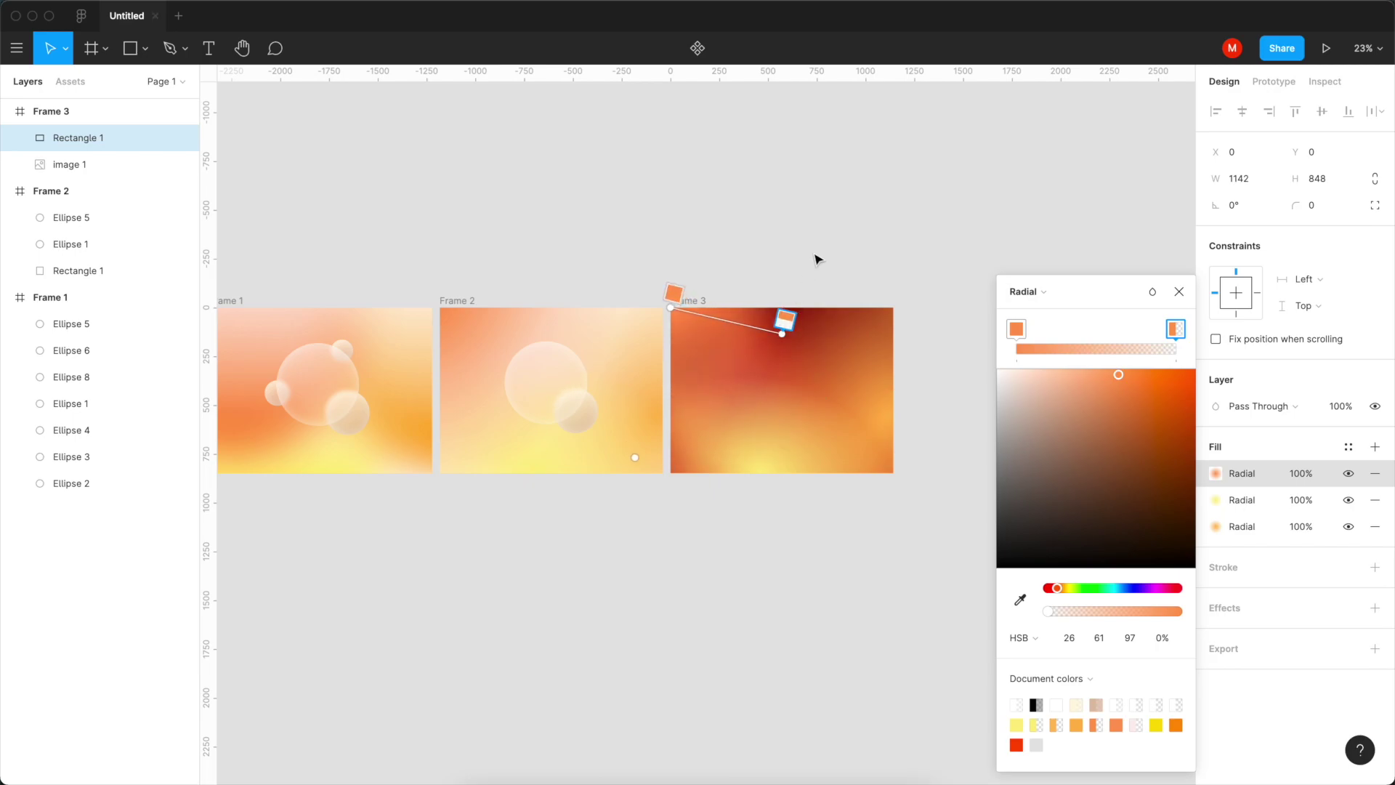
key(Escape)
Step: Reshape the third radial gradient to stretch across Frame 3
mouse_move(872, 345)
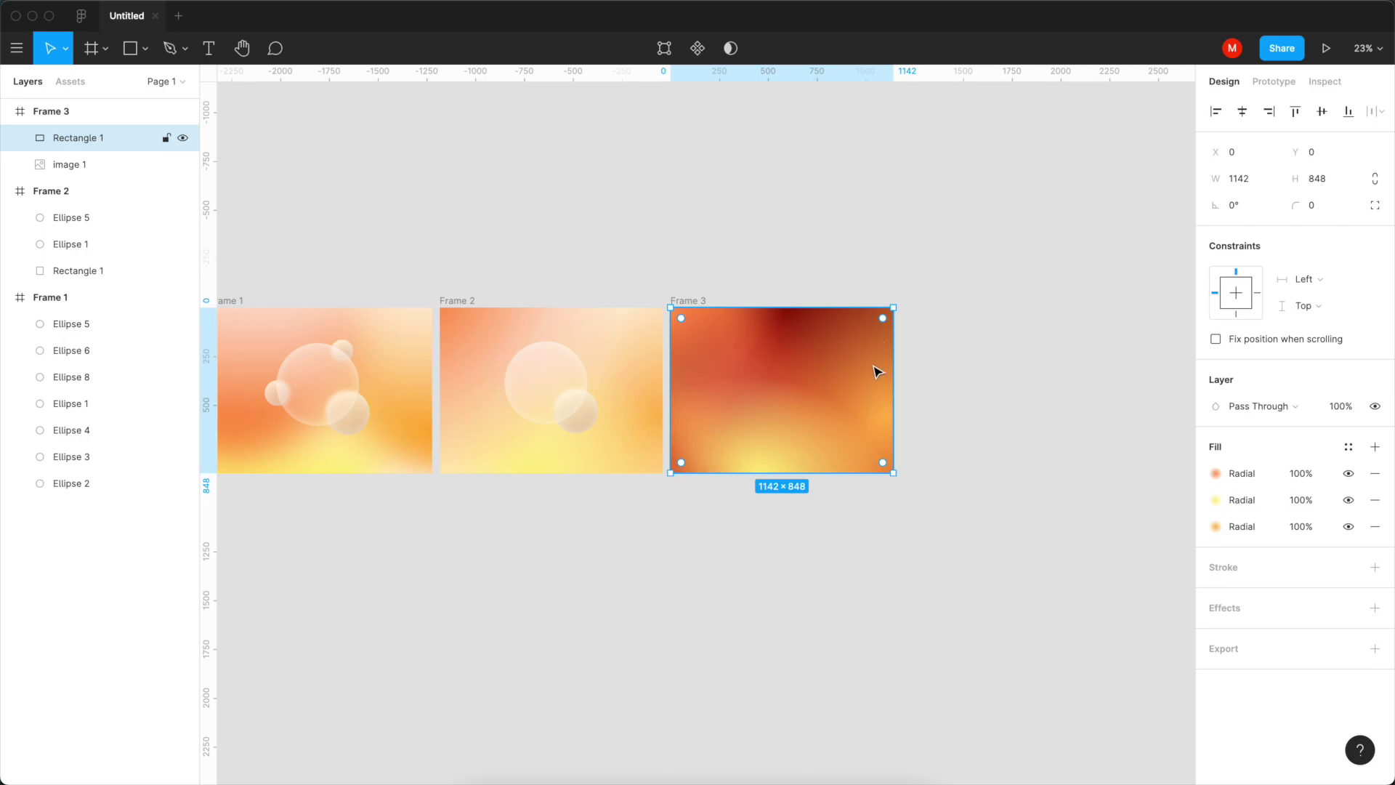
click(1215, 526)
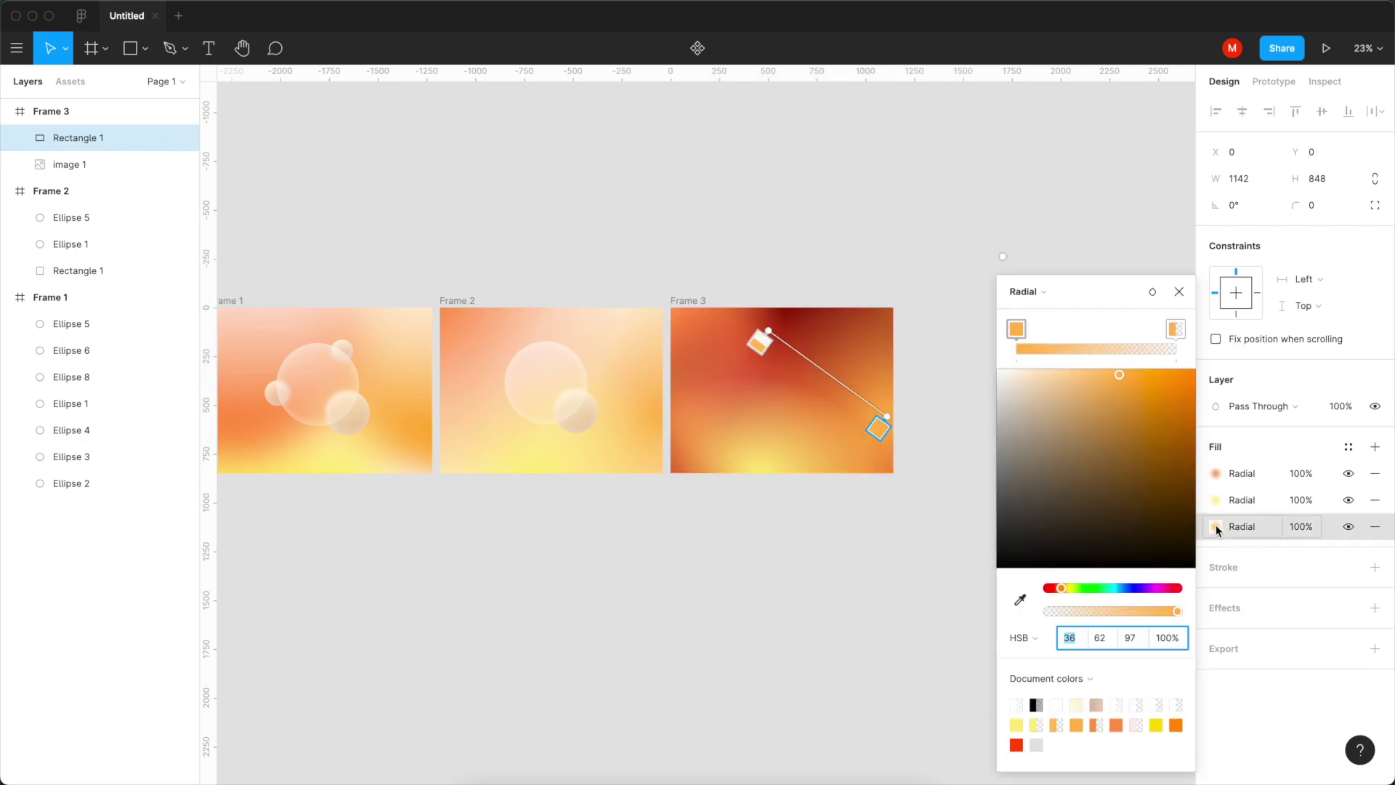
drag(882, 418, 943, 218)
key(Escape)
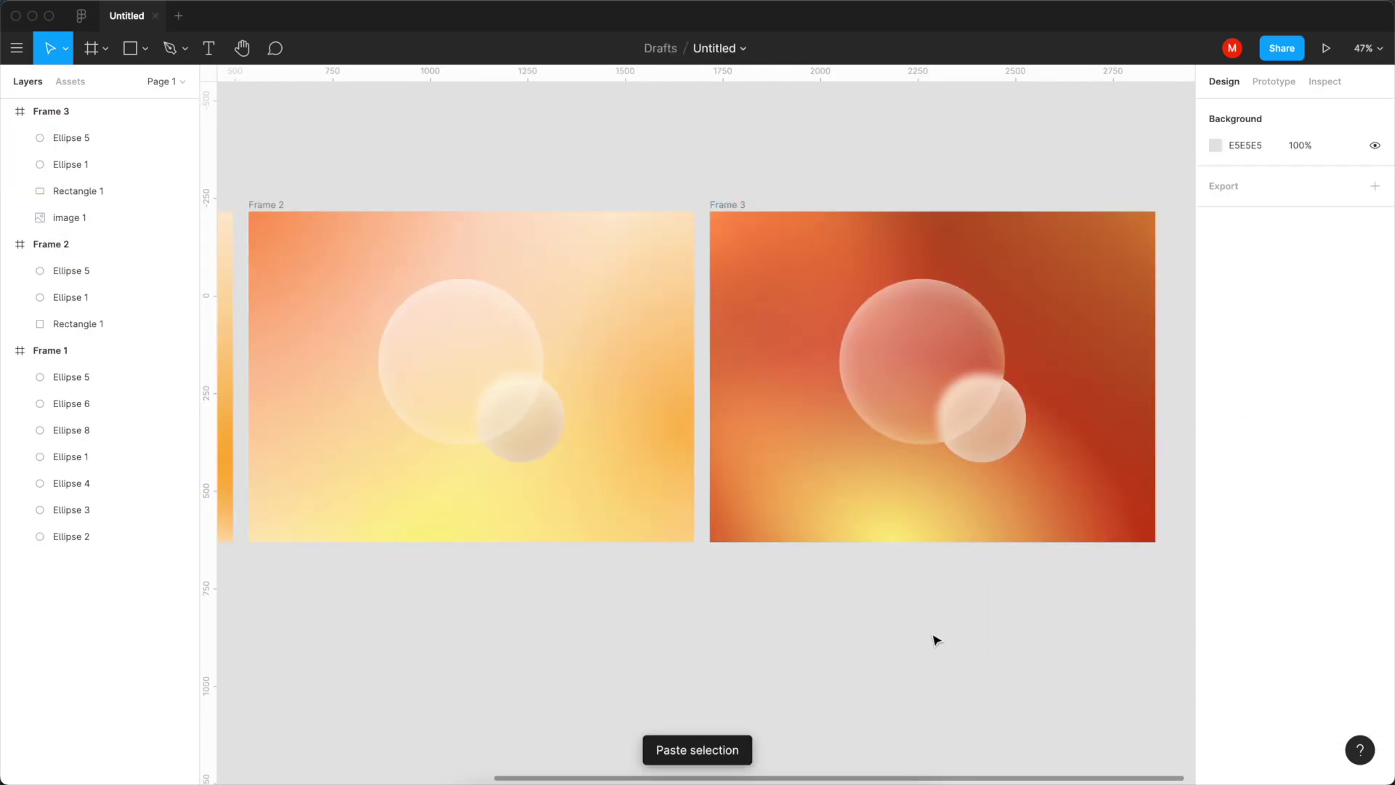
Step: Paste the glass circles into Frame 3 and lower the blurred photo's opacity to 50%
key(shift+1)
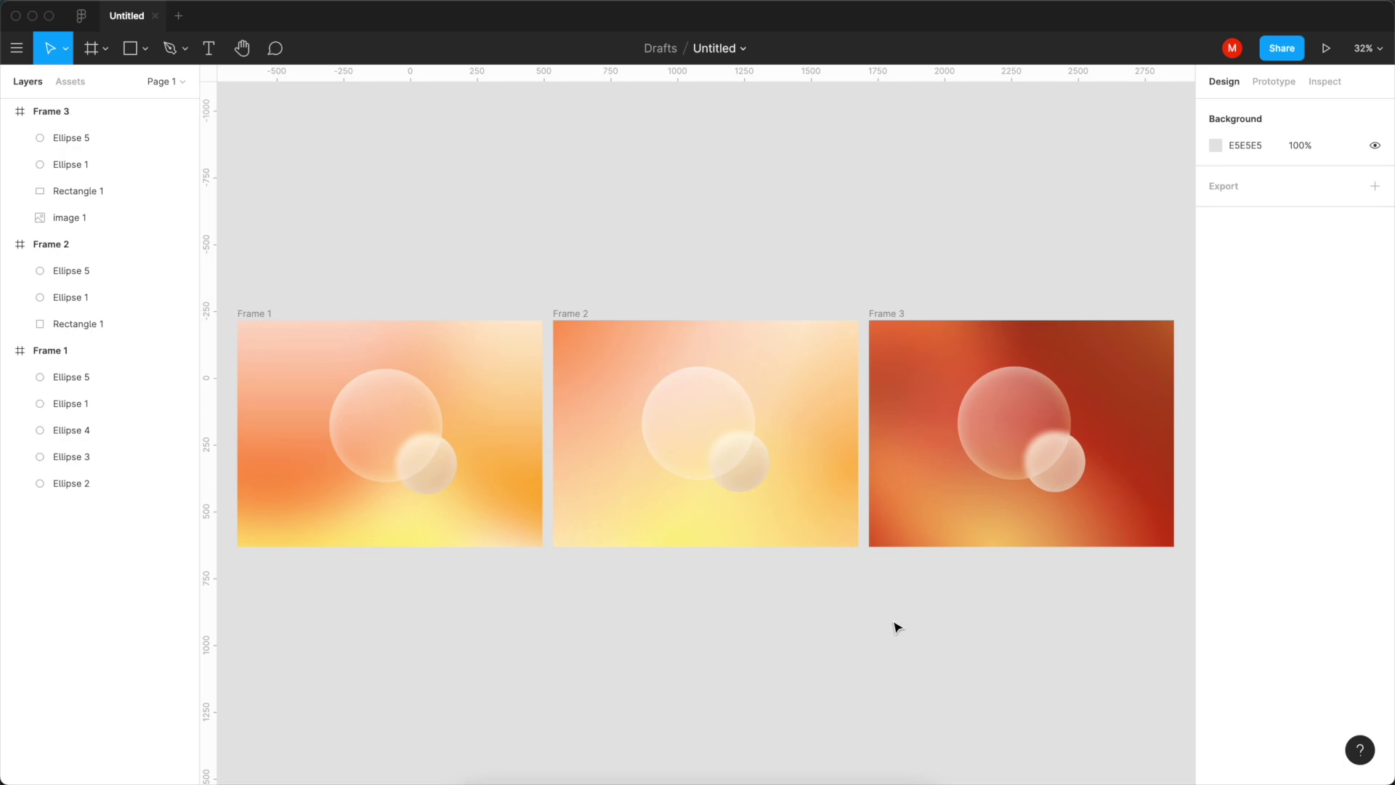
click(928, 508)
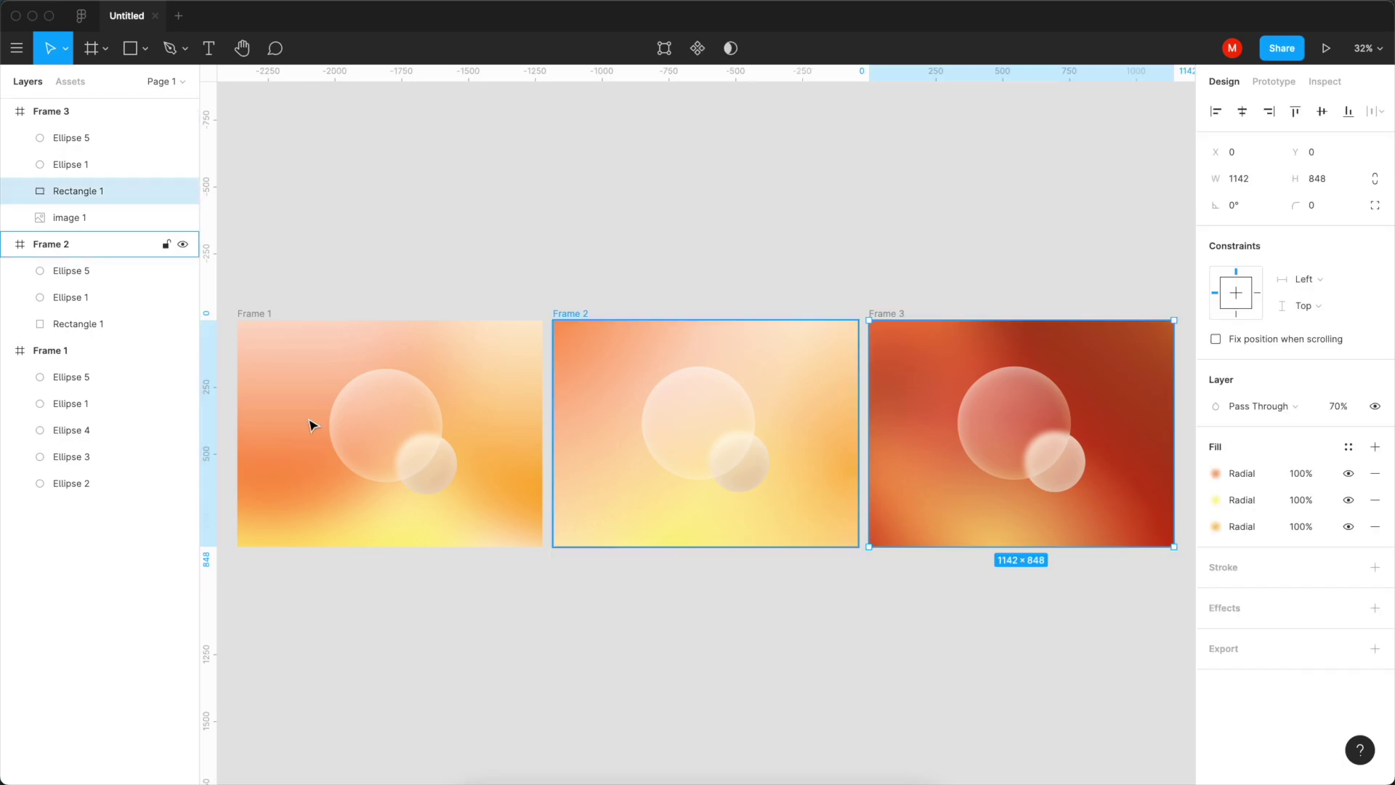
click(110, 227)
key(6)
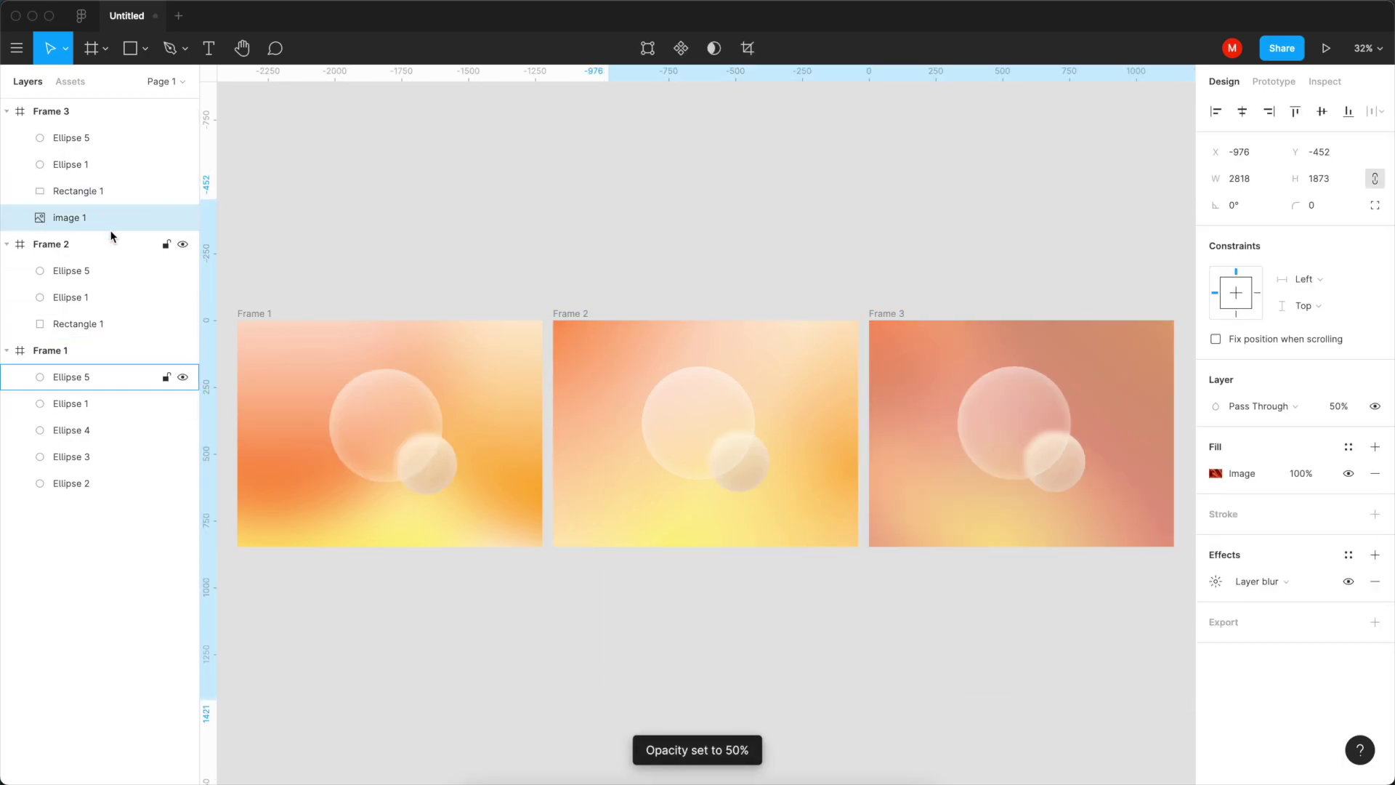
key(5)
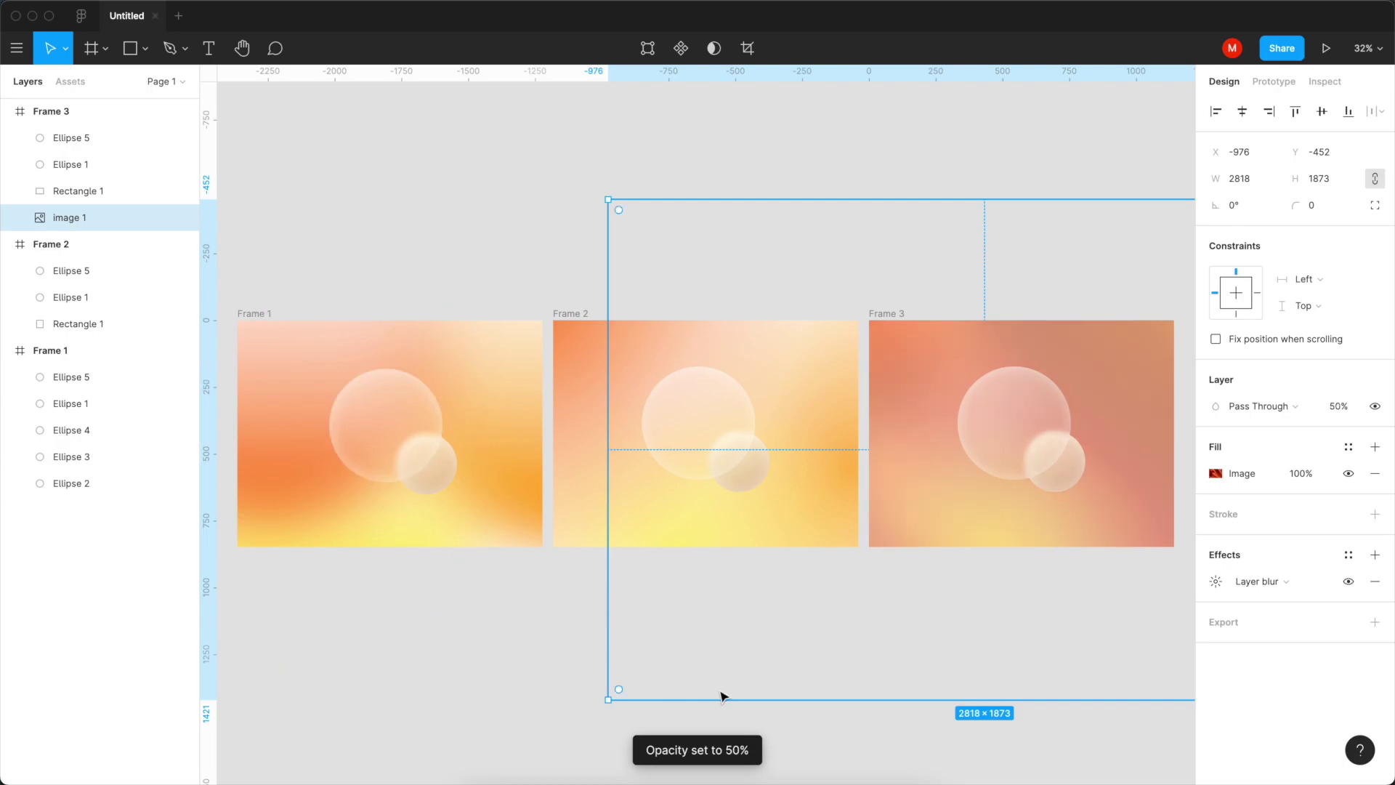
click(529, 642)
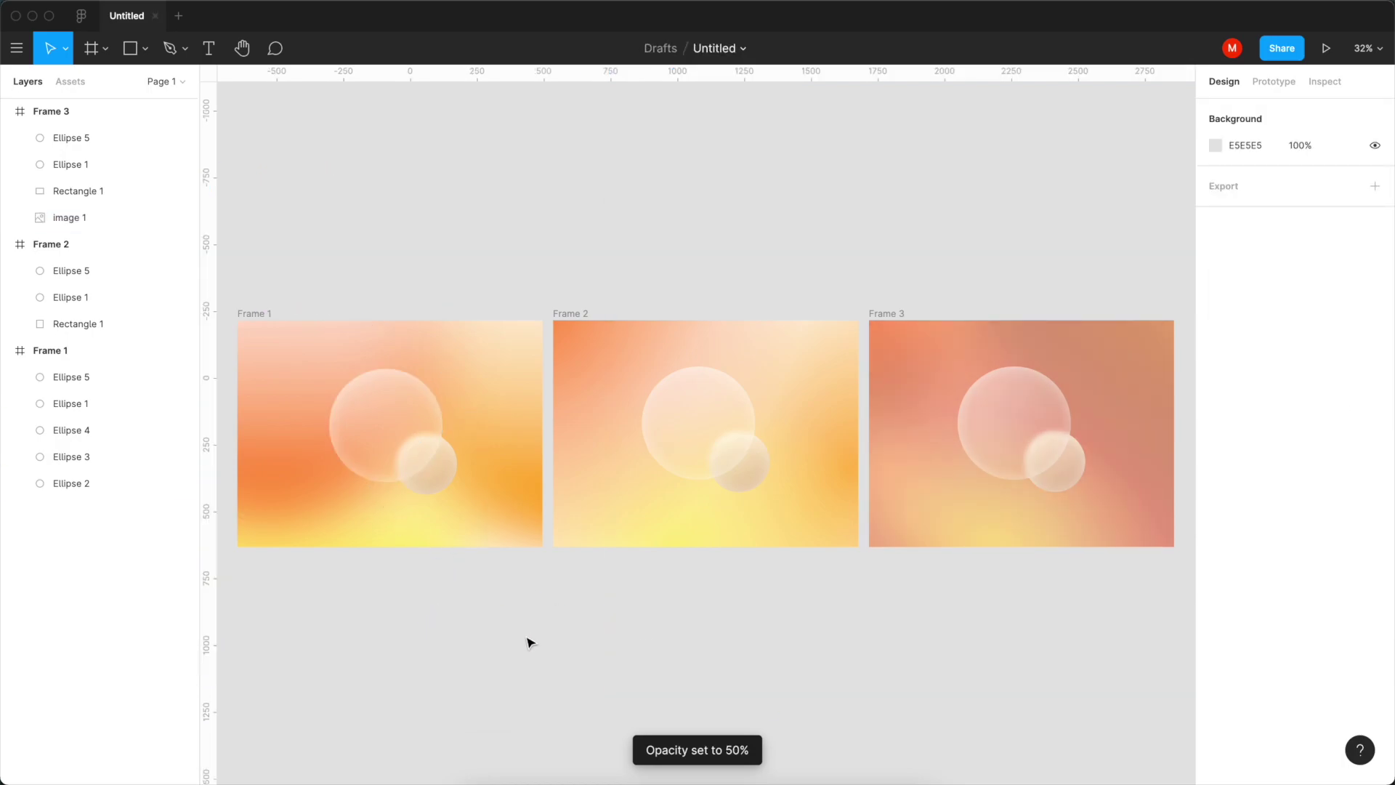